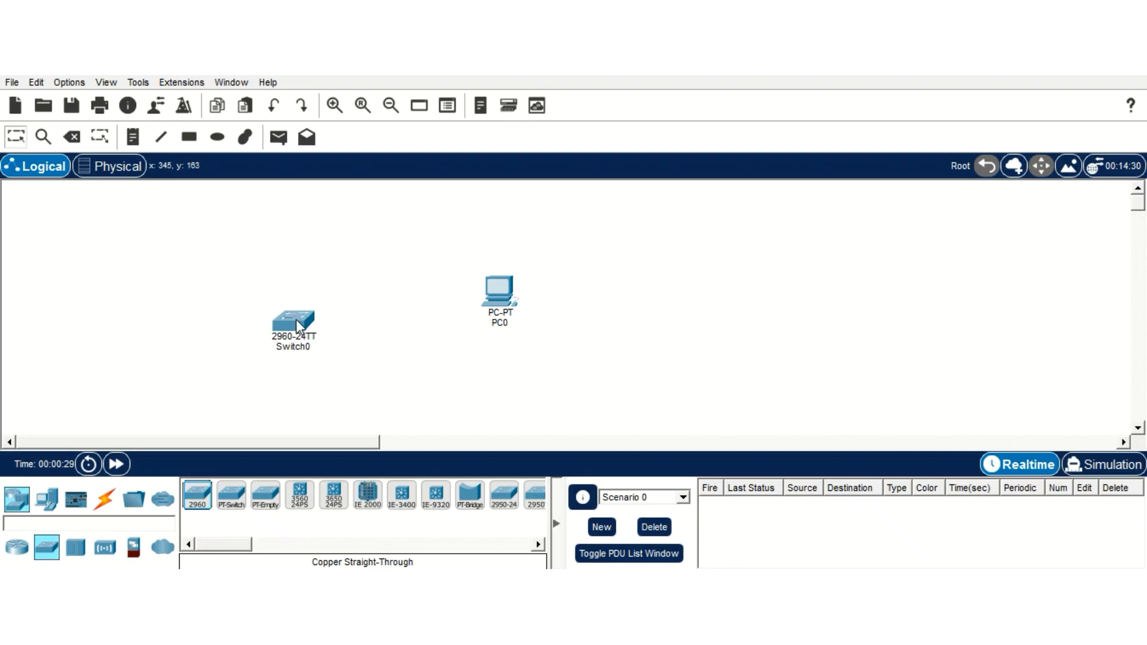
Step: Position Switch0 on the canvas to the left of PC0
drag(296, 319, 300, 302)
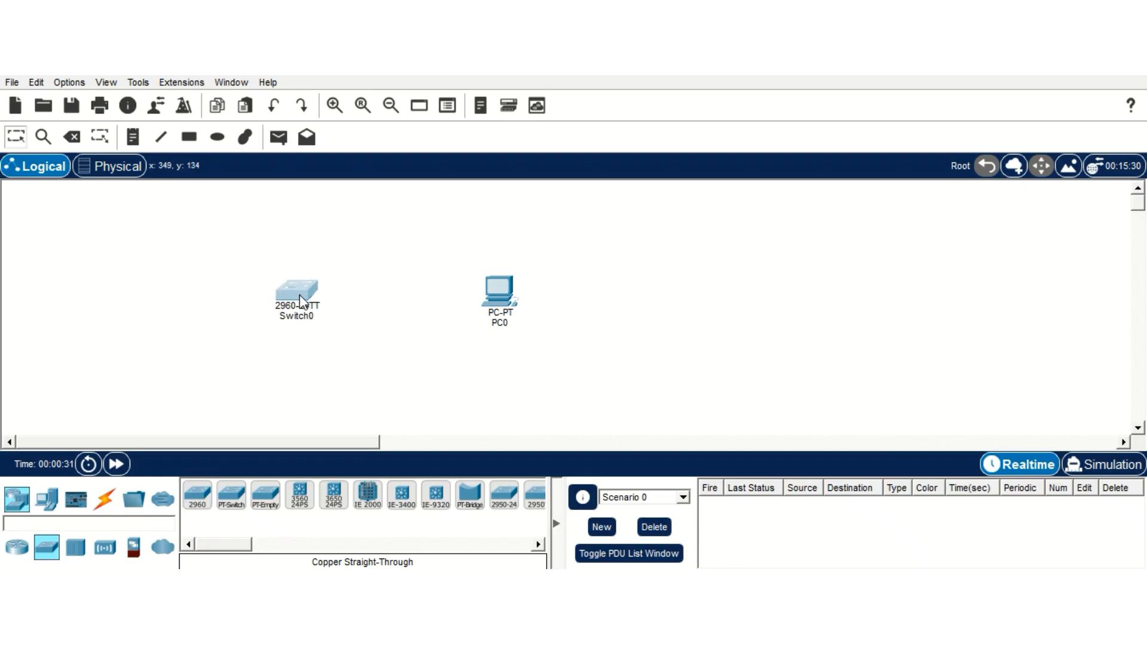
click(104, 499)
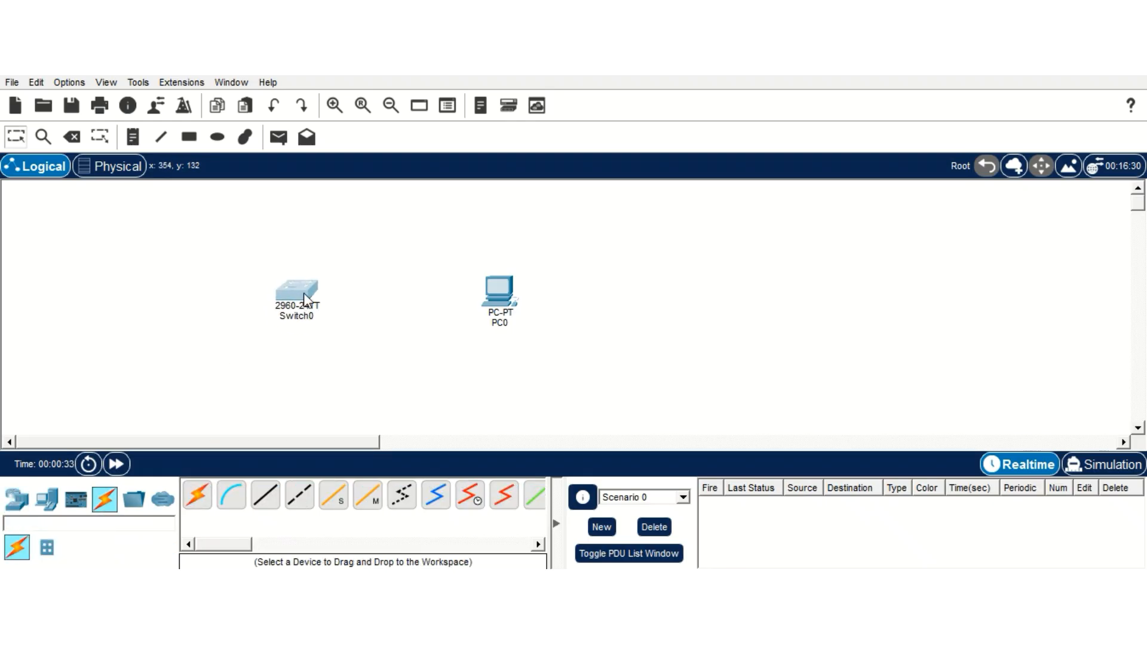
click(303, 297)
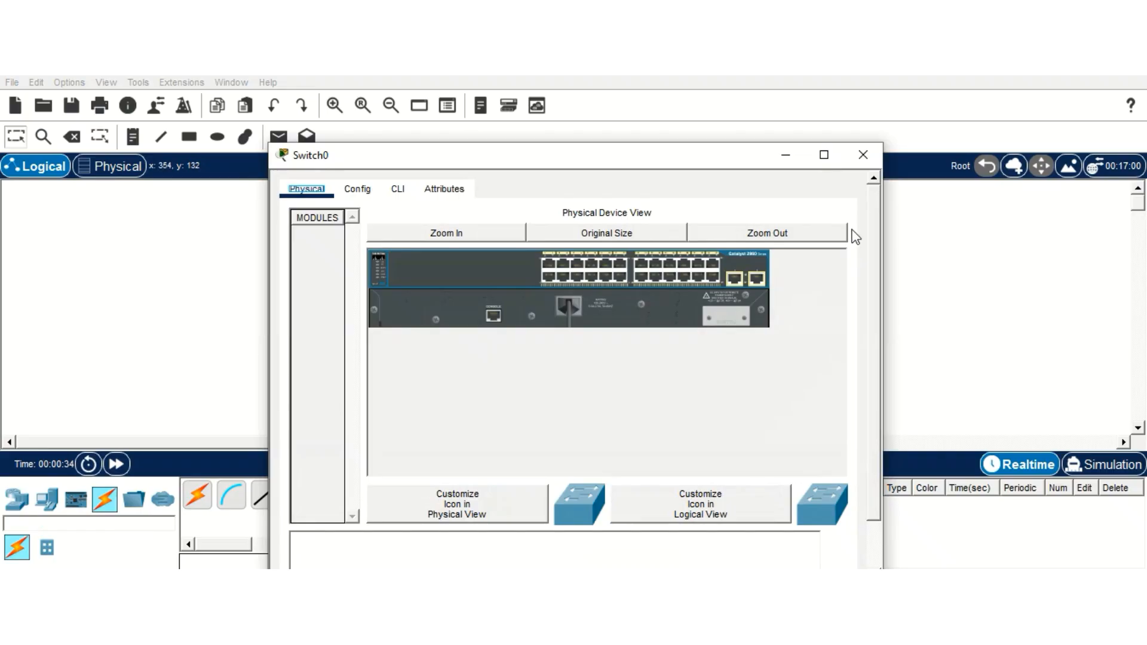
click(862, 155)
Step: Cable Switch0 GigabitEthernet0/1 to PC0 FastEthernet0 with copper straight-through, then bring up Switch0's CLI
click(268, 495)
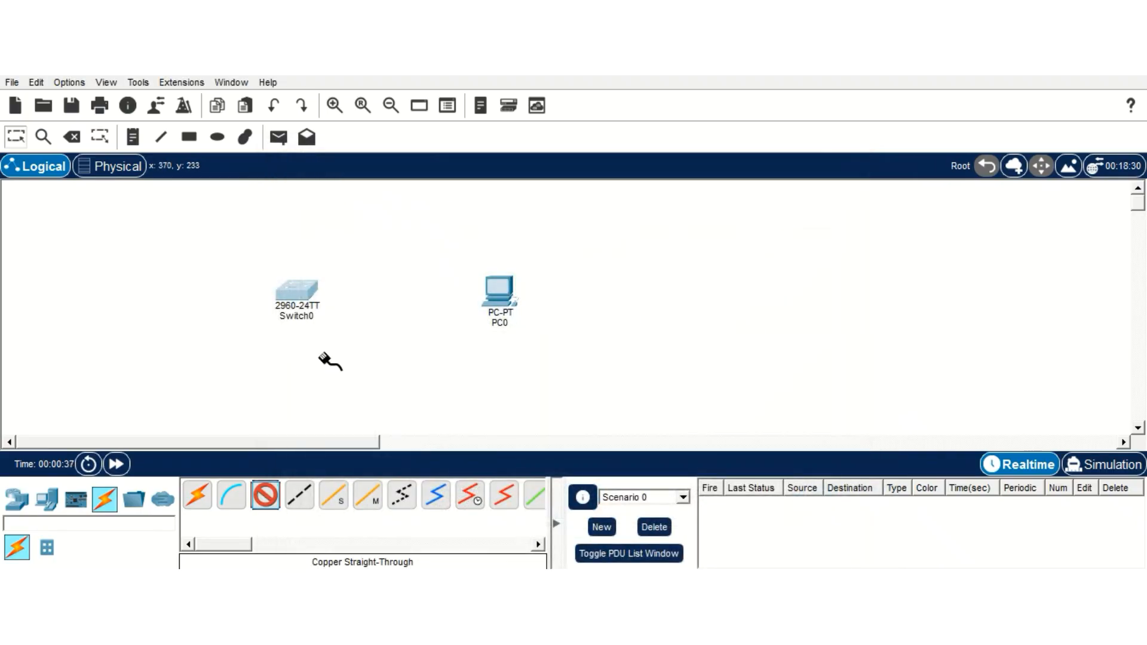
click(314, 293)
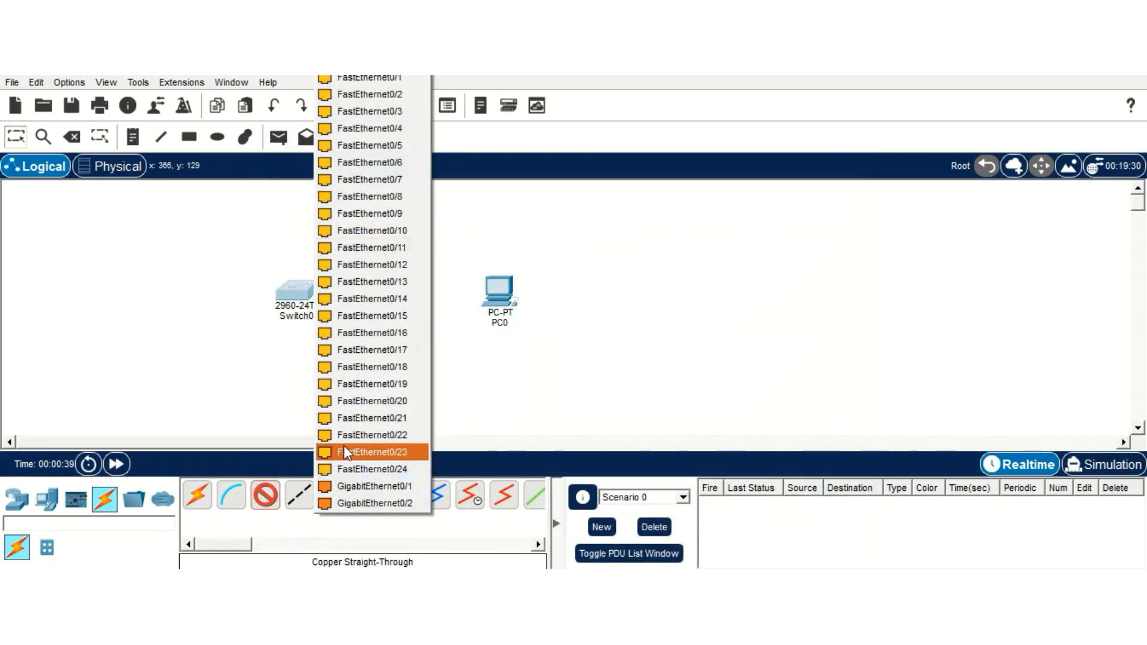
click(341, 486)
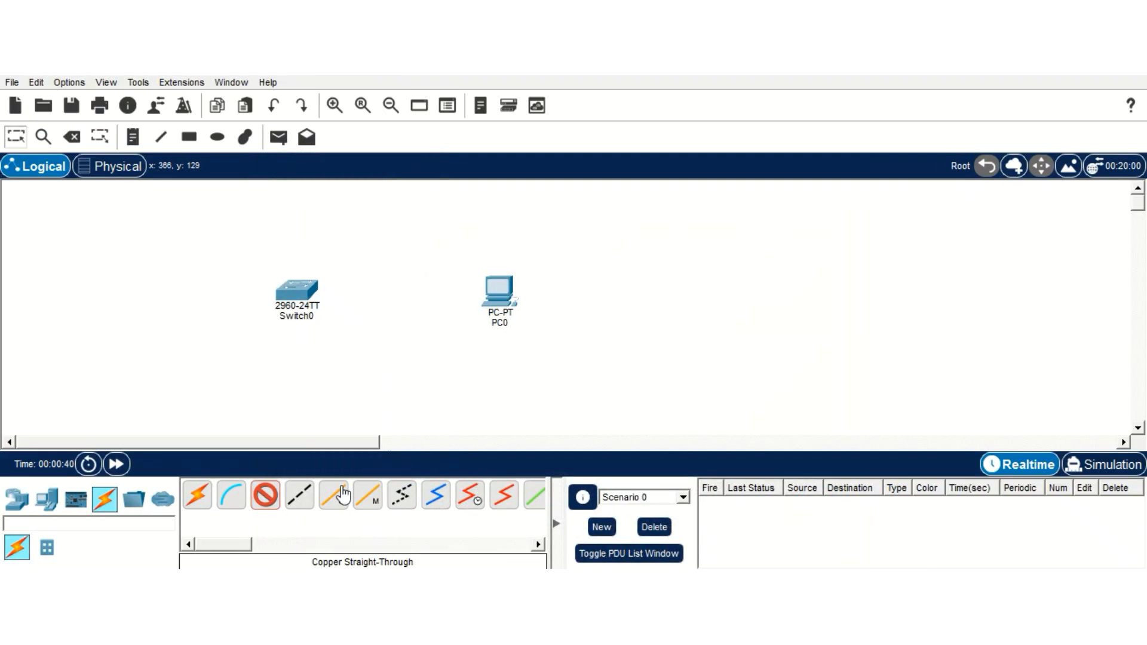
click(500, 292)
click(521, 346)
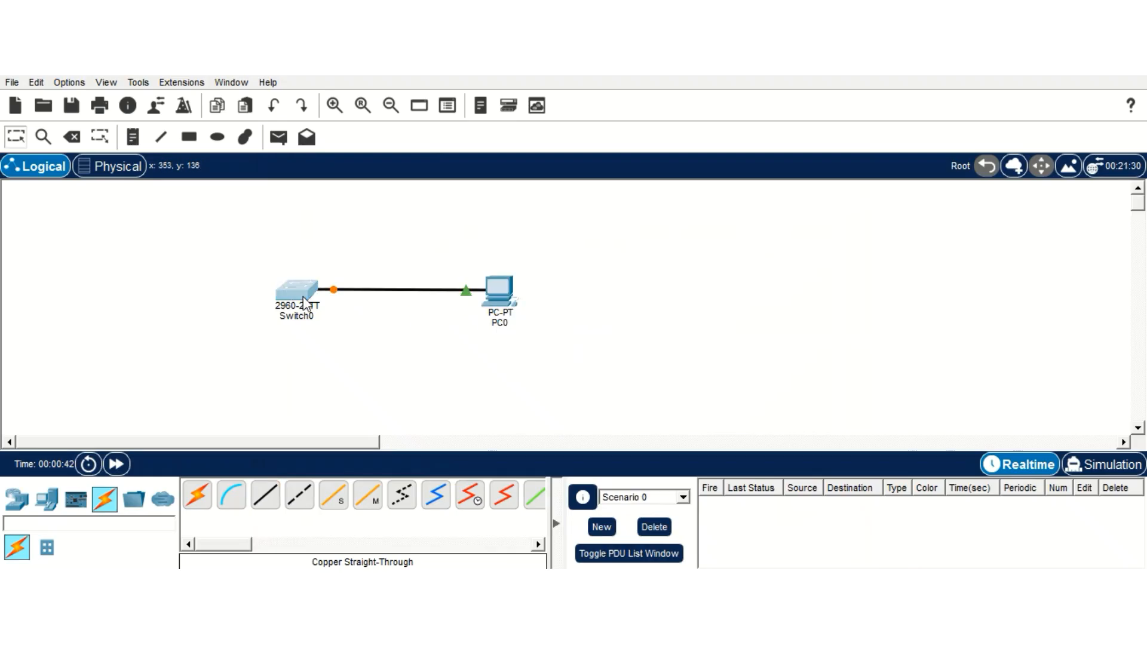
click(303, 296)
click(395, 190)
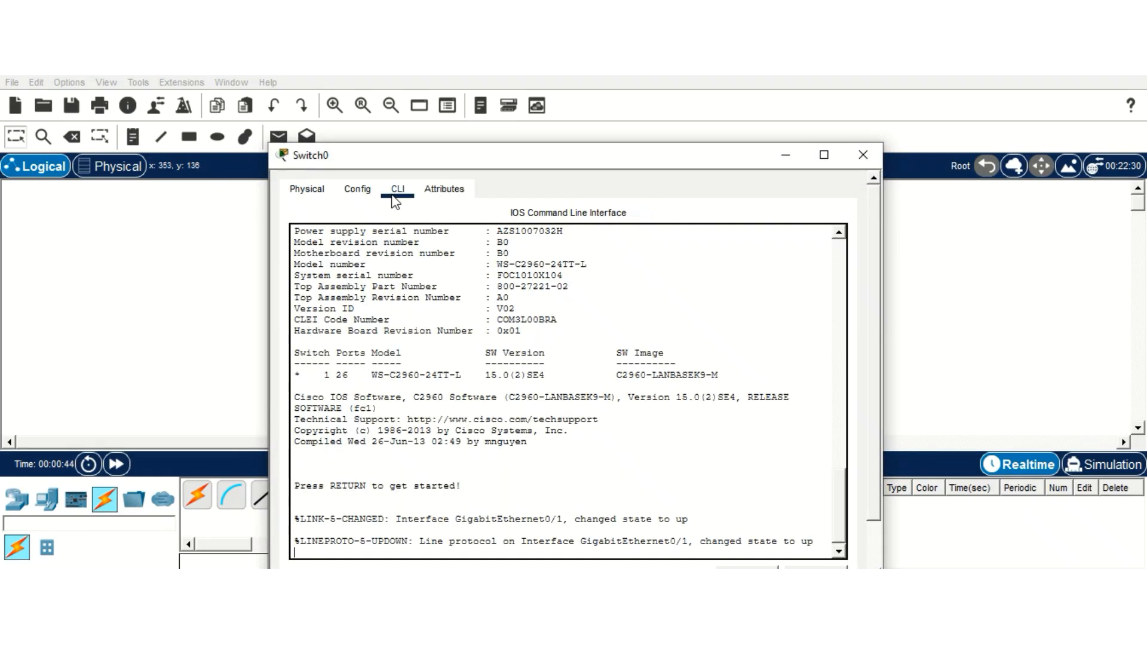
Step: From privileged global config, set sdm prefer dual-ipv4-and-ipv6 default
scroll(377, 457, down, 2)
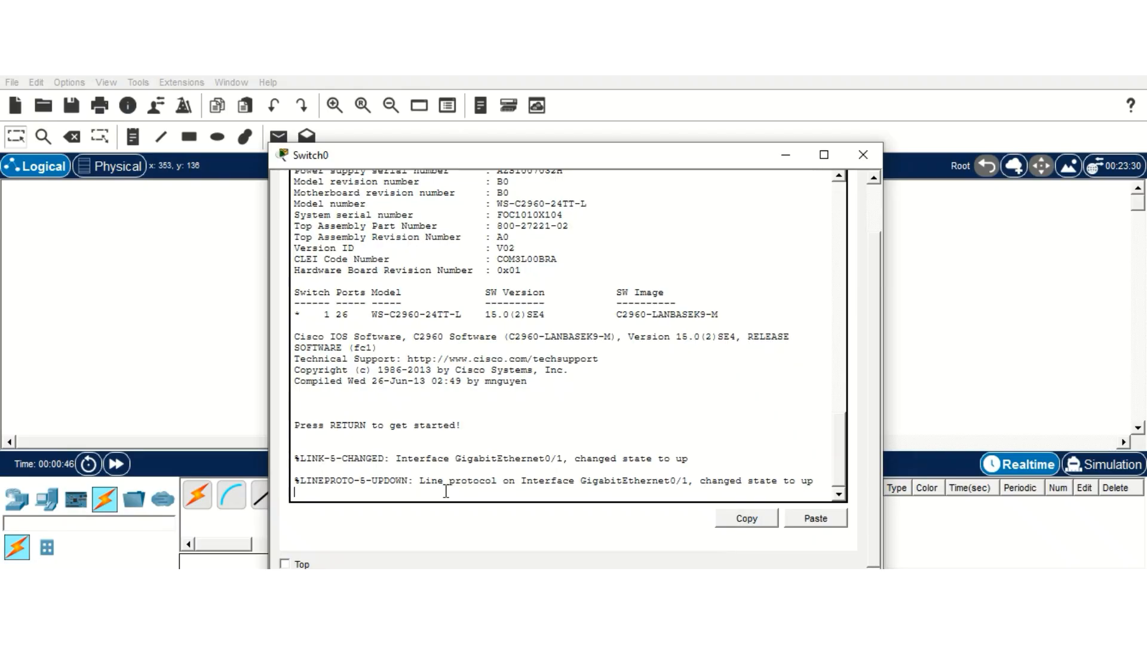
key(Return)
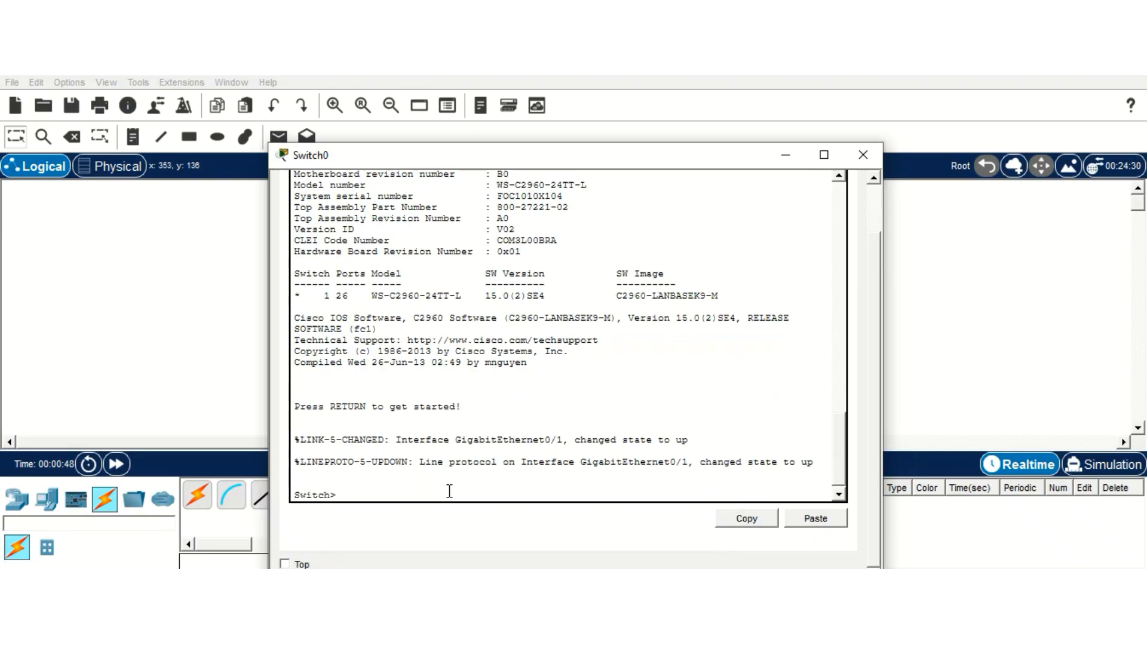
text(enable)
key(Return)
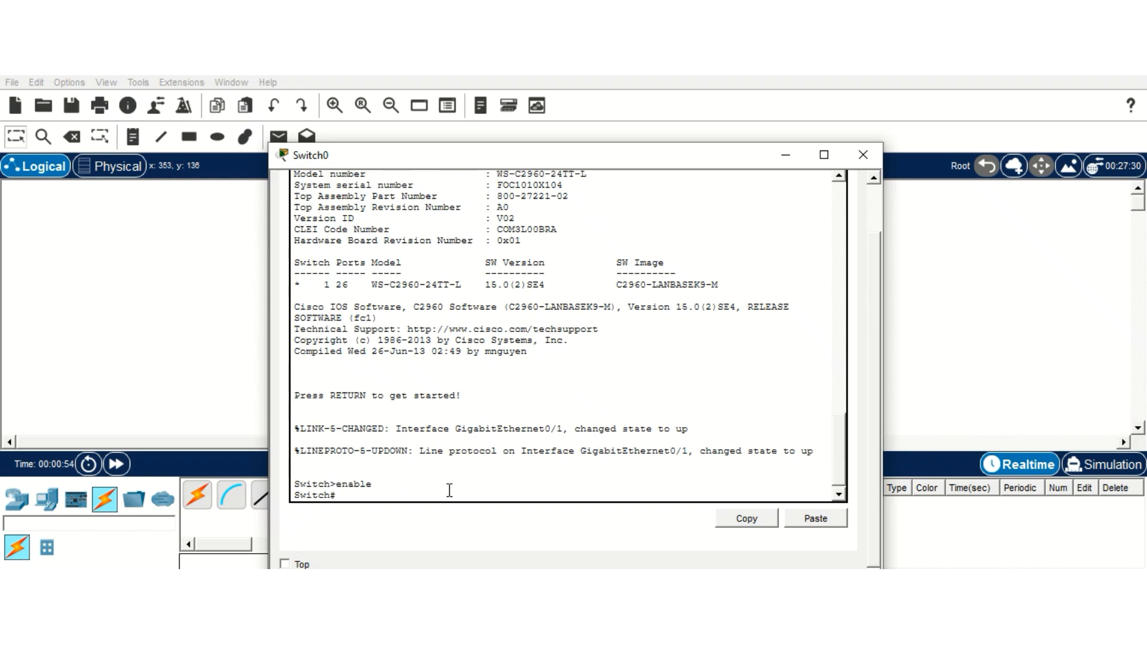
text(config term)
key(Return)
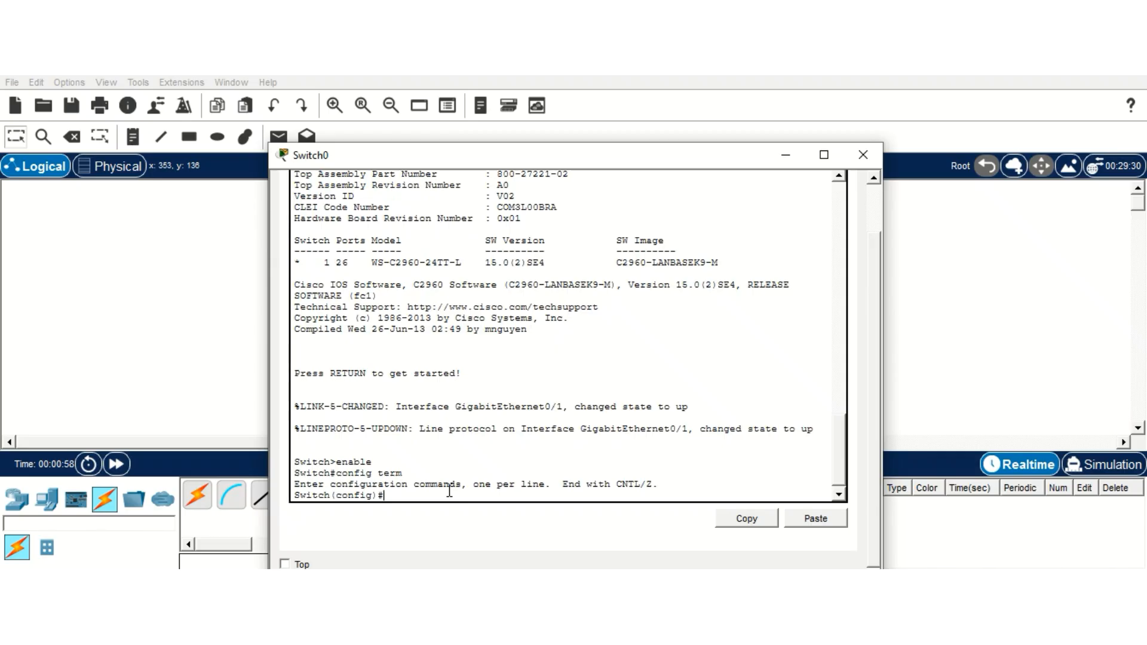
text(sdm prefer dual-ipv4-and)
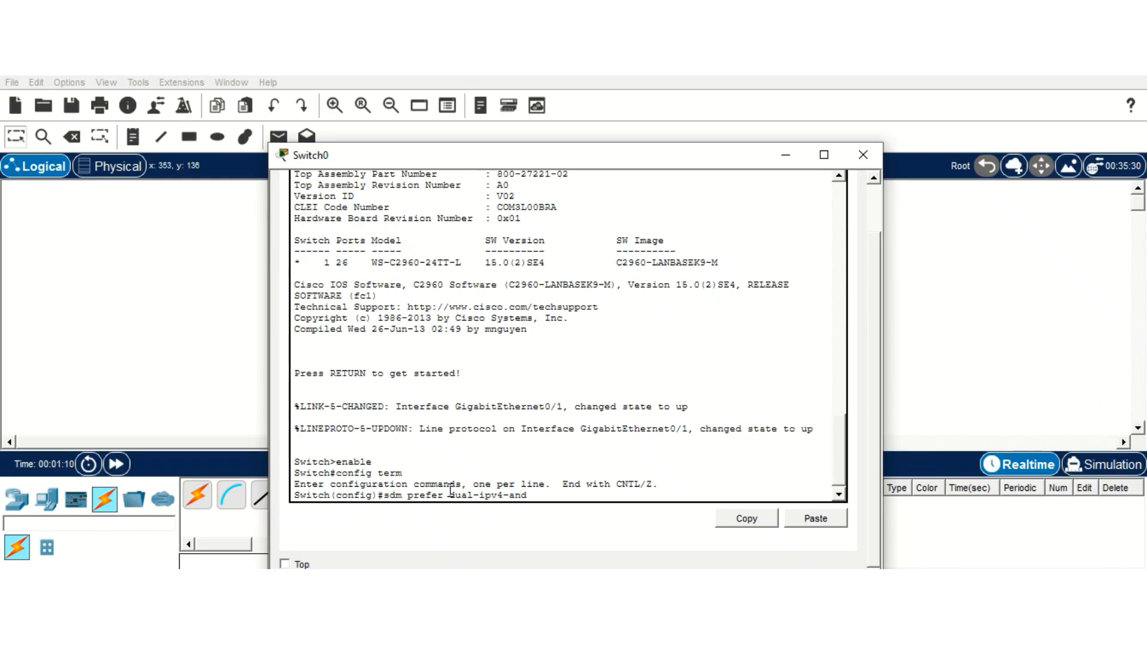
text(-ipv6 default)
key(Return)
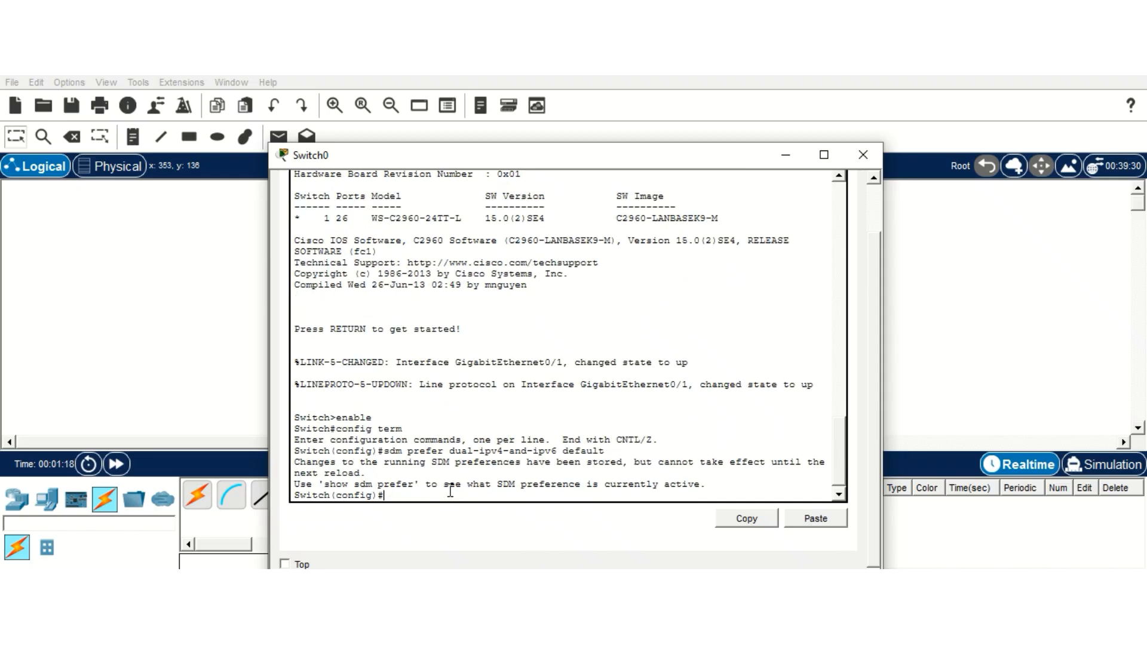
Step: Exit configuration and check the pending template with show sdm prefer
key(Return)
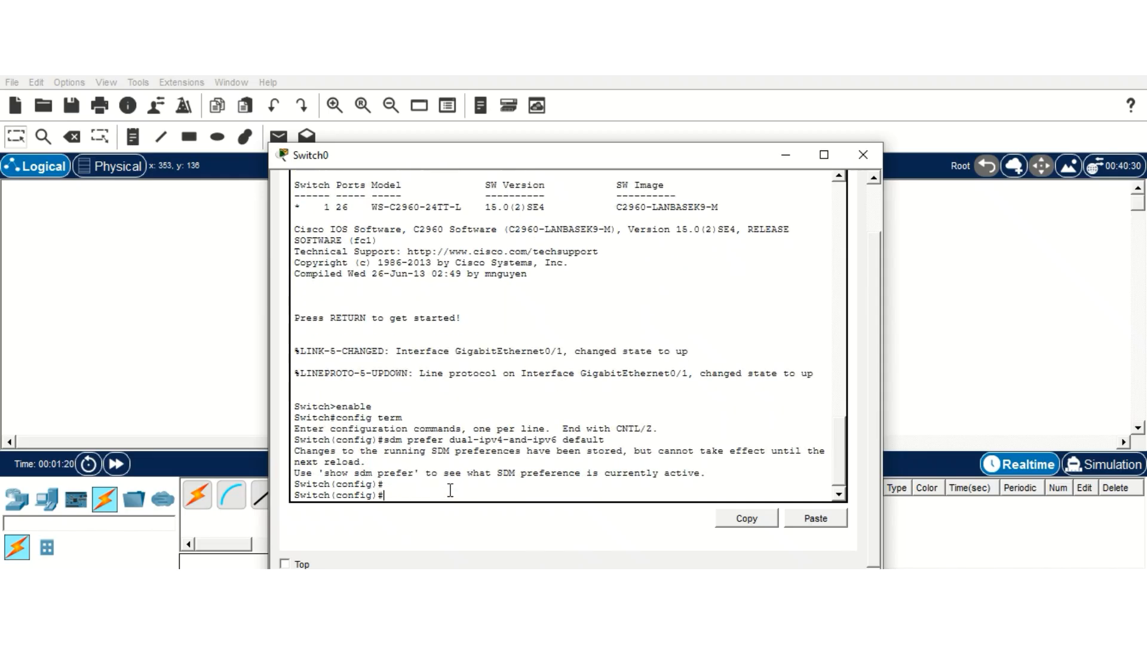
text(exit)
key(Return)
text(show)
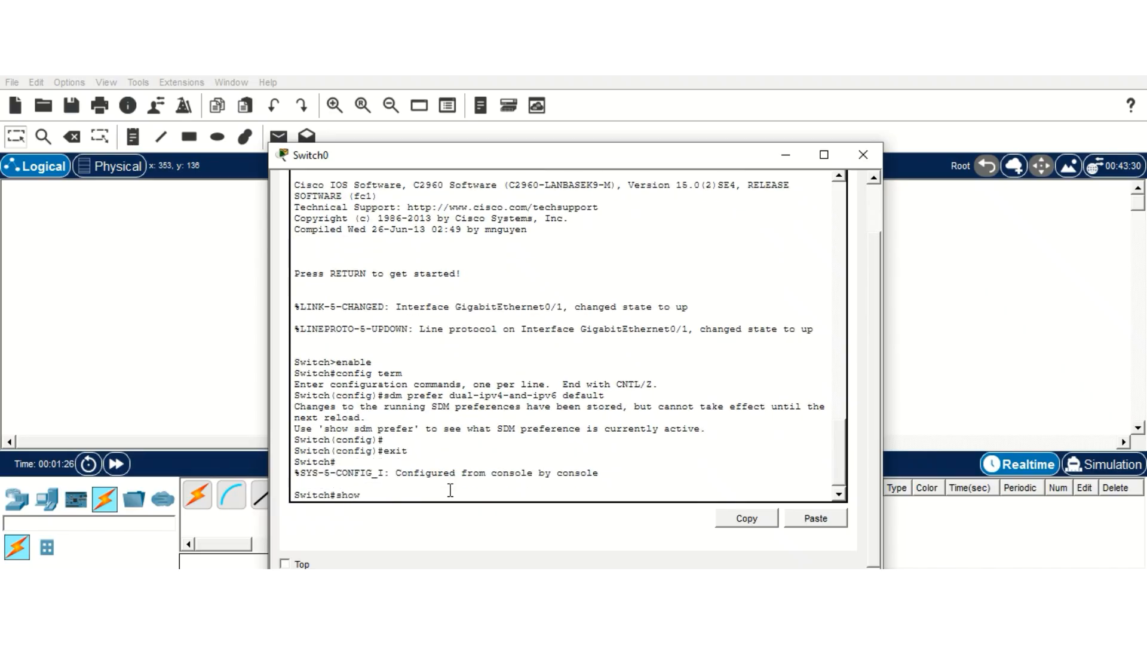
text( sdmmprefe)
key(BackSpace)
key(BackSpace)
key(BackSpace)
key(BackSpace)
key(BackSpace)
key(BackSpace)
text(prefer)
key(Return)
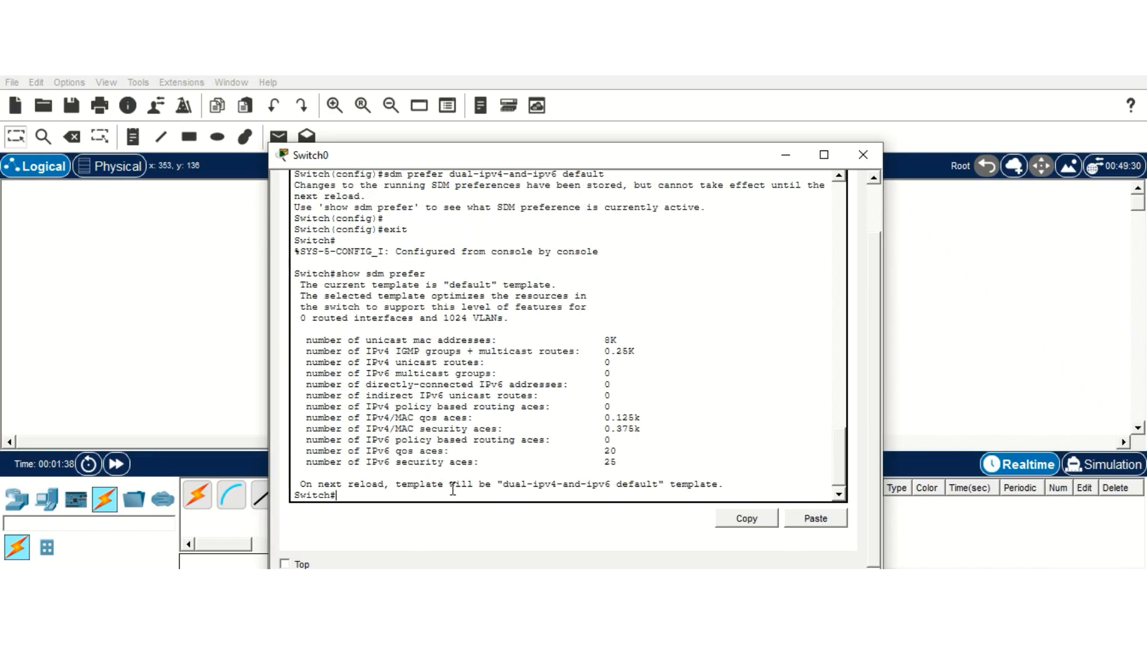
key(Return)
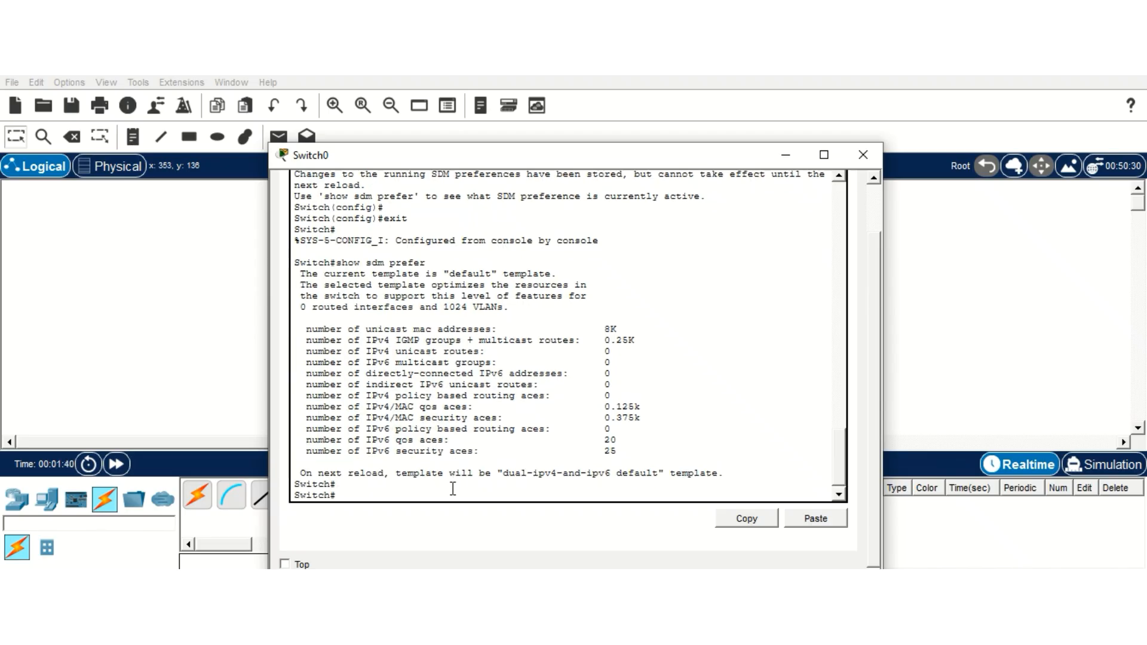
text(config terminal)
Step: Make GigabitEthernet0/1 an access port assigned to VLAN 1
key(Return)
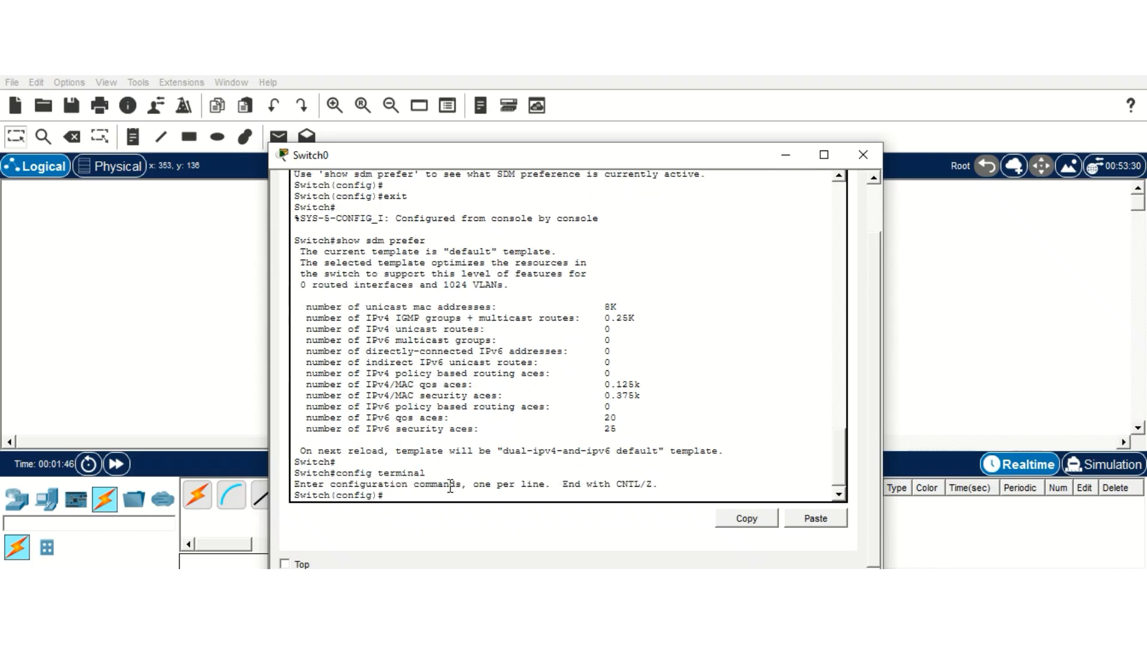
text(int g0/1)
key(Return)
text(s)
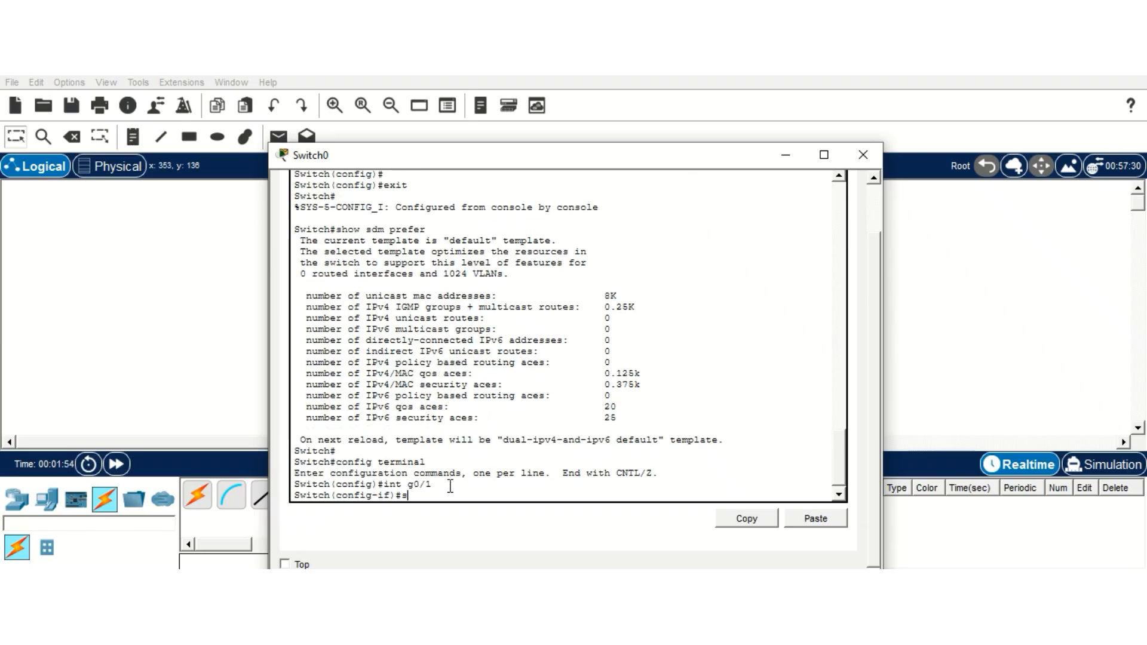
text(witchportmode access)
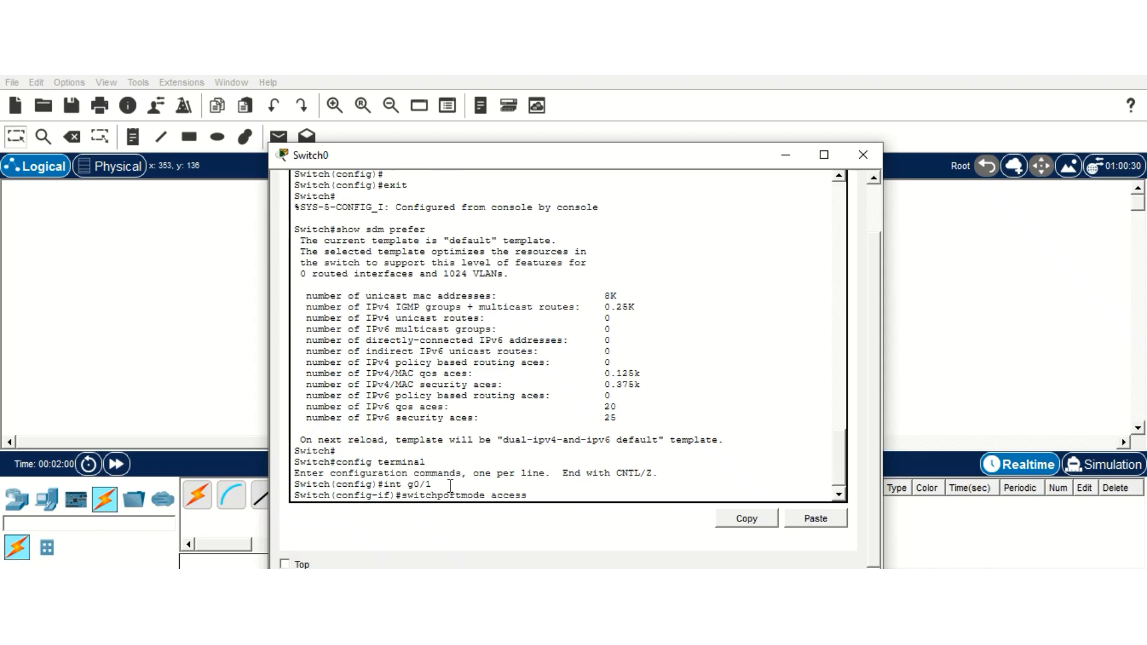
key(Return)
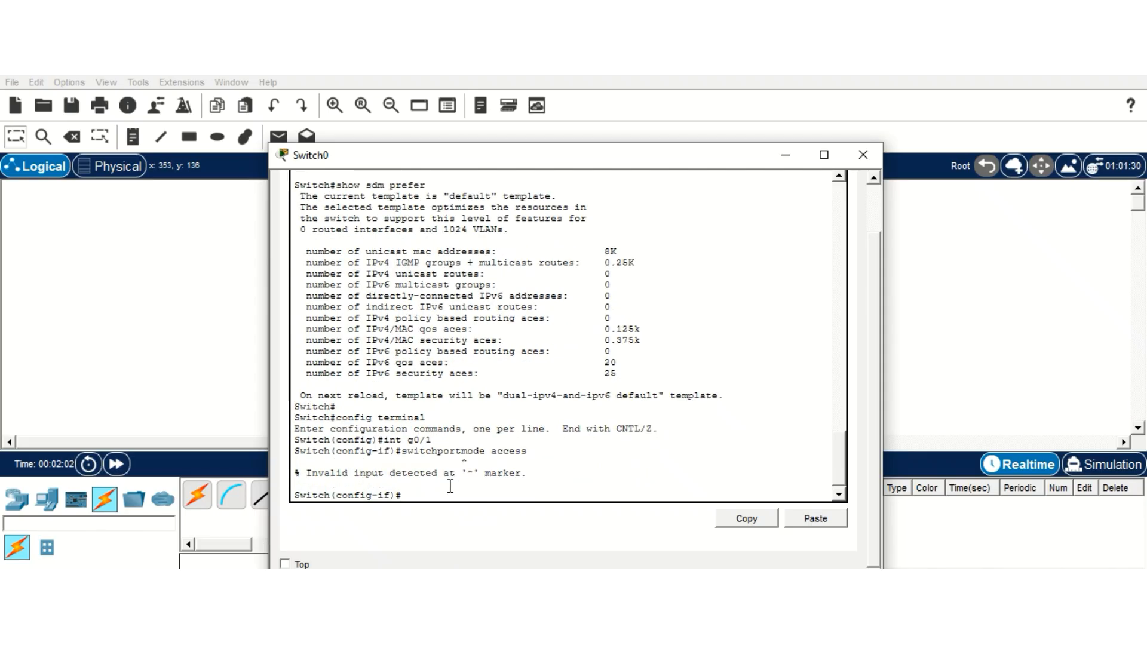
key(Return)
text(sw)
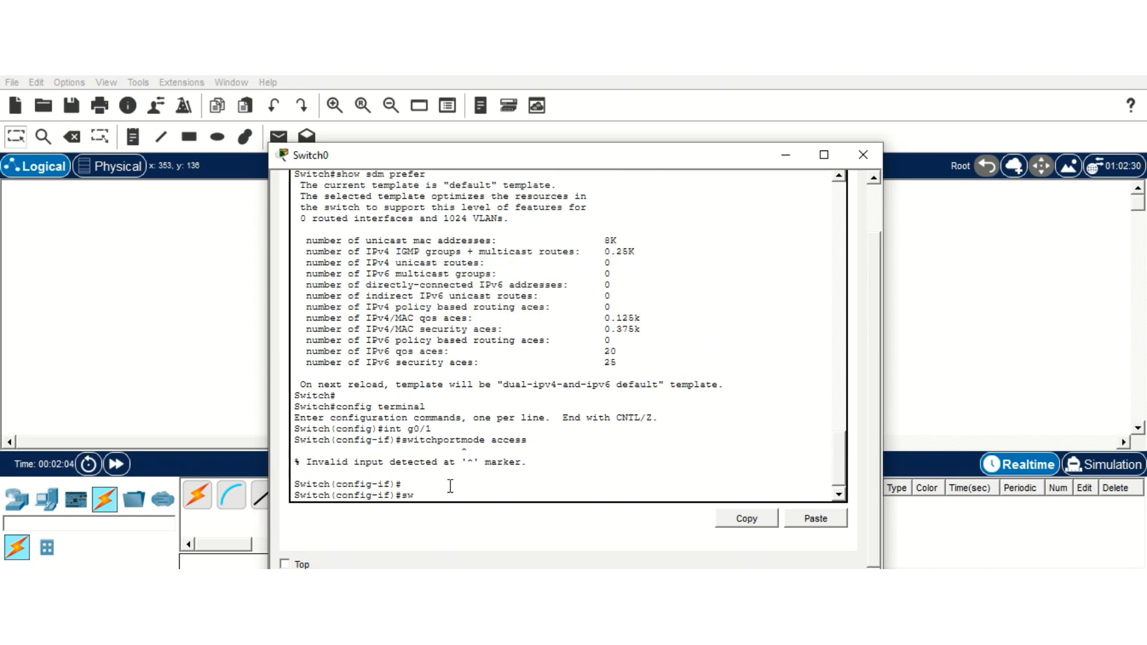
text(itchport mode access)
key(Return)
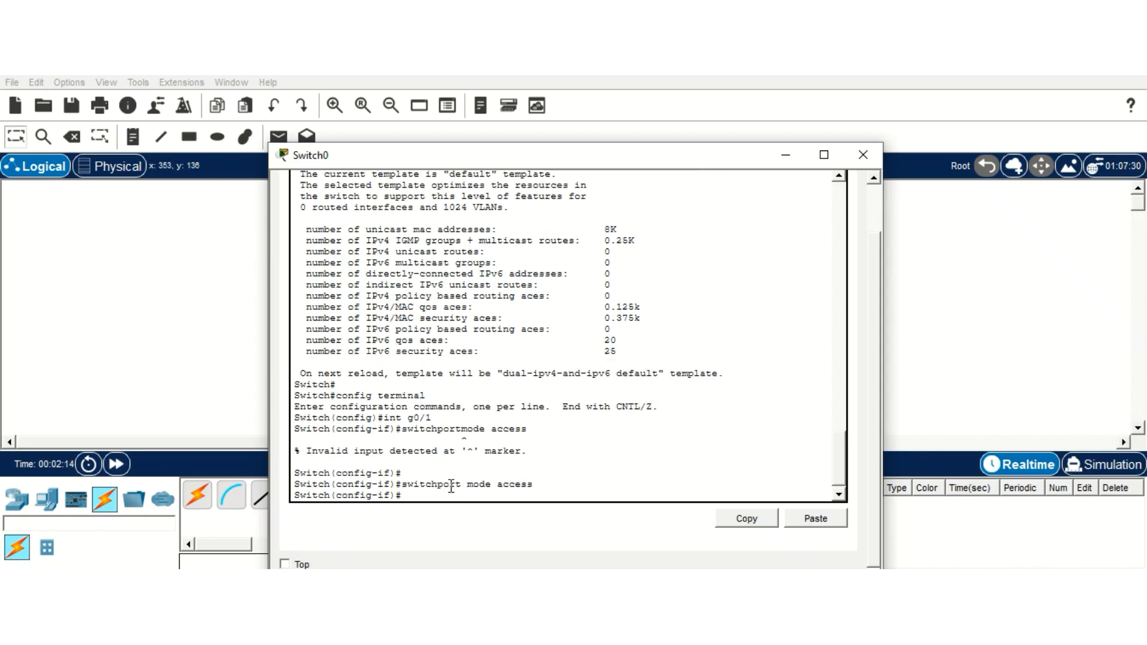
text(switchport access vlan 1)
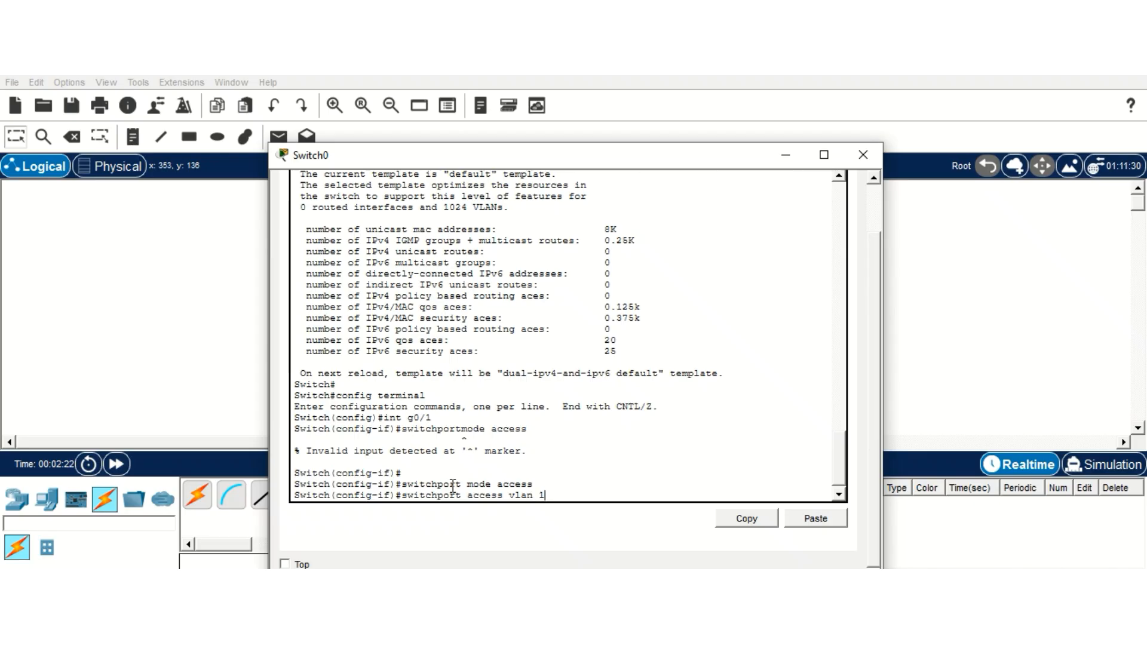
key(Return)
Step: Enter interface VLAN 1 and attempt ipv6 enable, which the switch rejects
text(e)
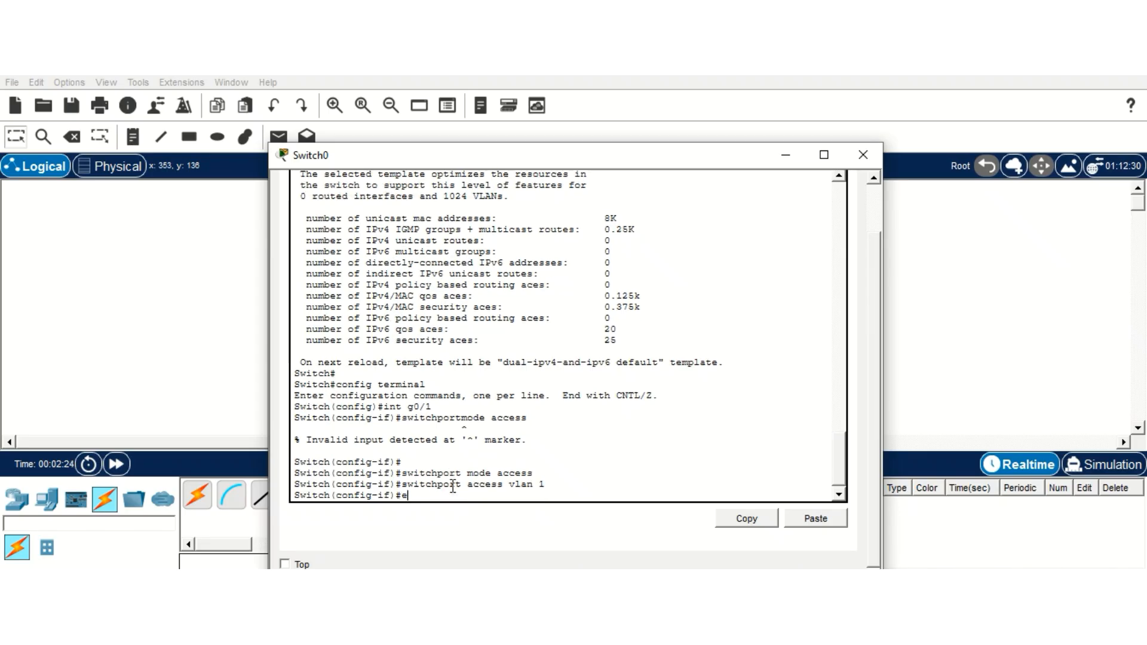
text(xit)
key(Return)
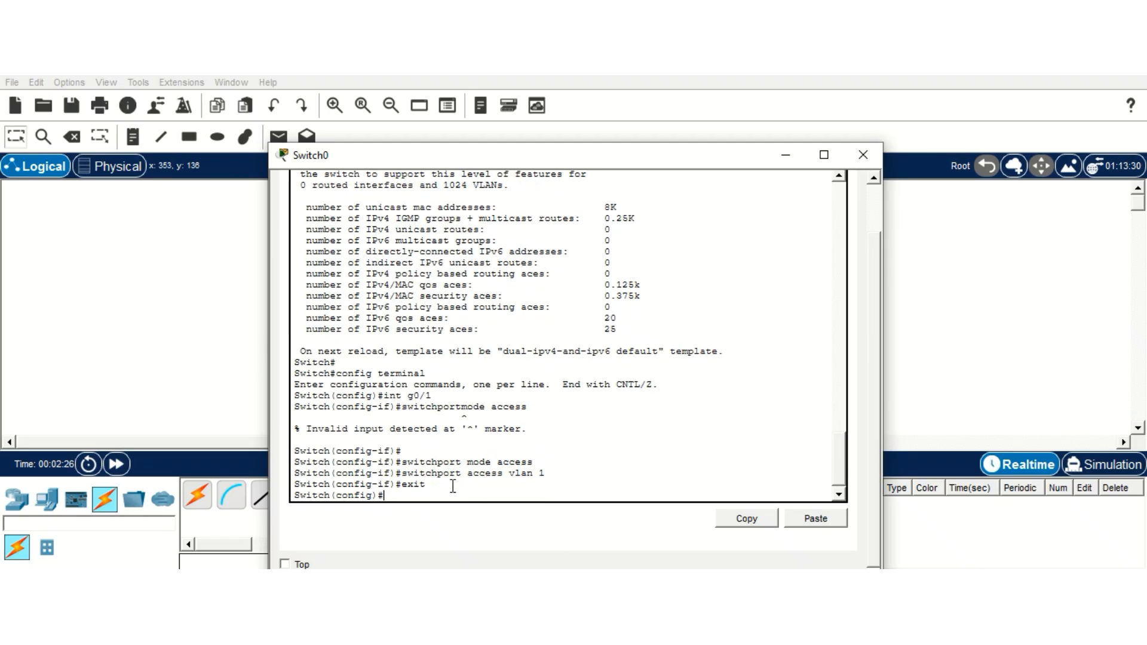
text(int vlan 1)
key(Return)
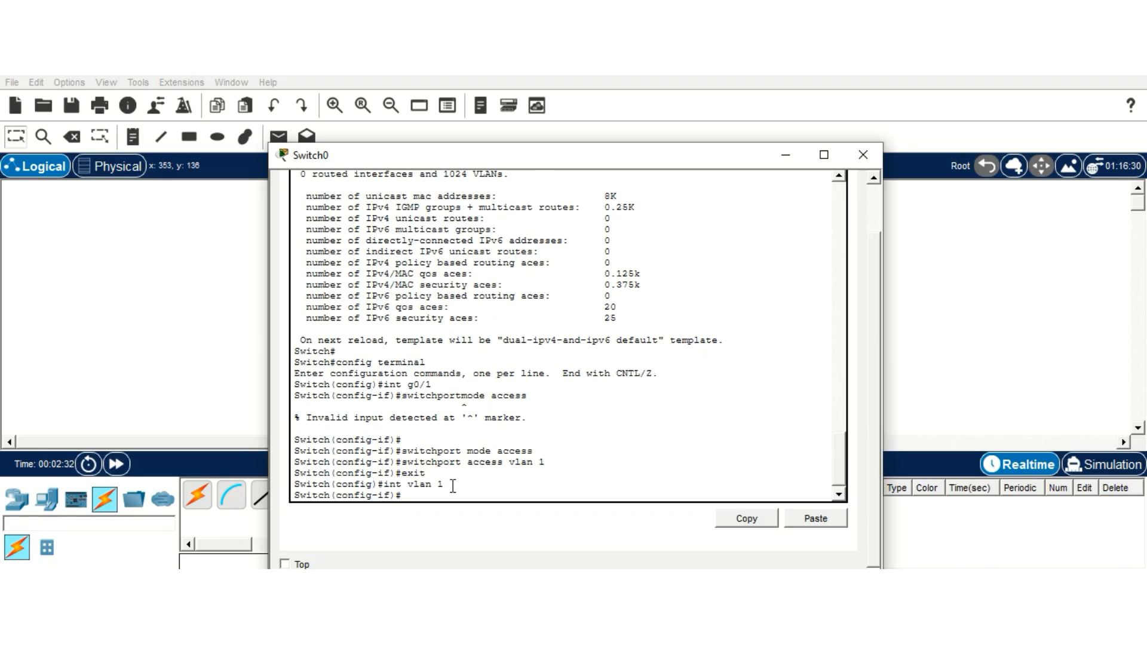
text(ipv6 enable)
key(Return)
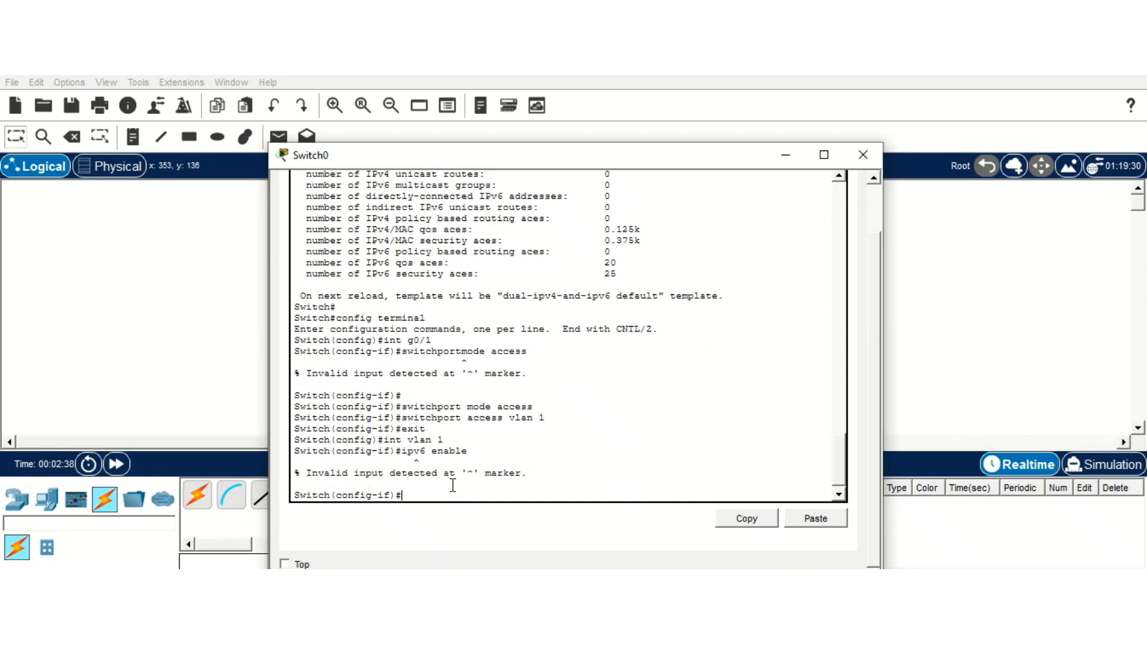
key(Return)
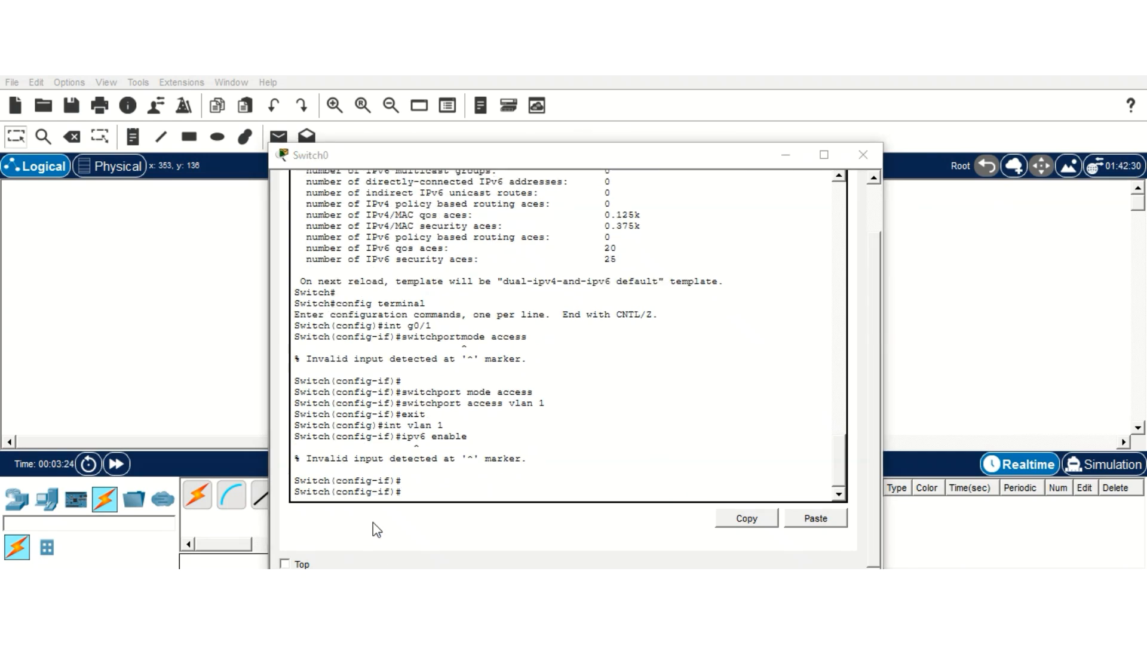
Step: Leave interface configuration and try saving with write memory
click(423, 489)
text(exit)
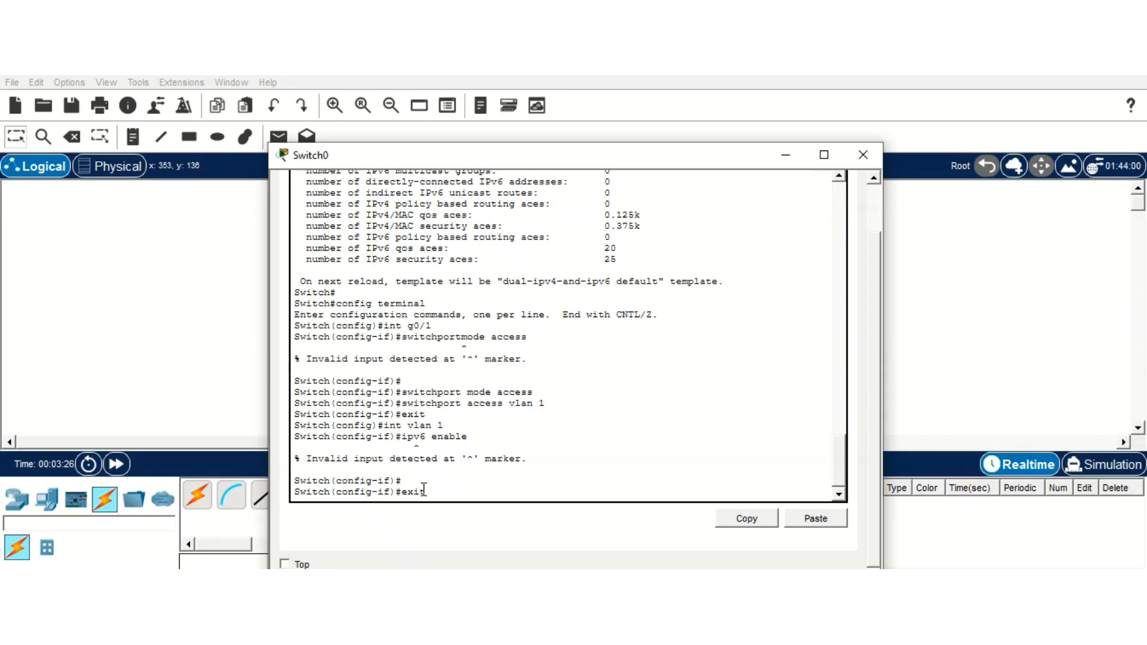
key(Return)
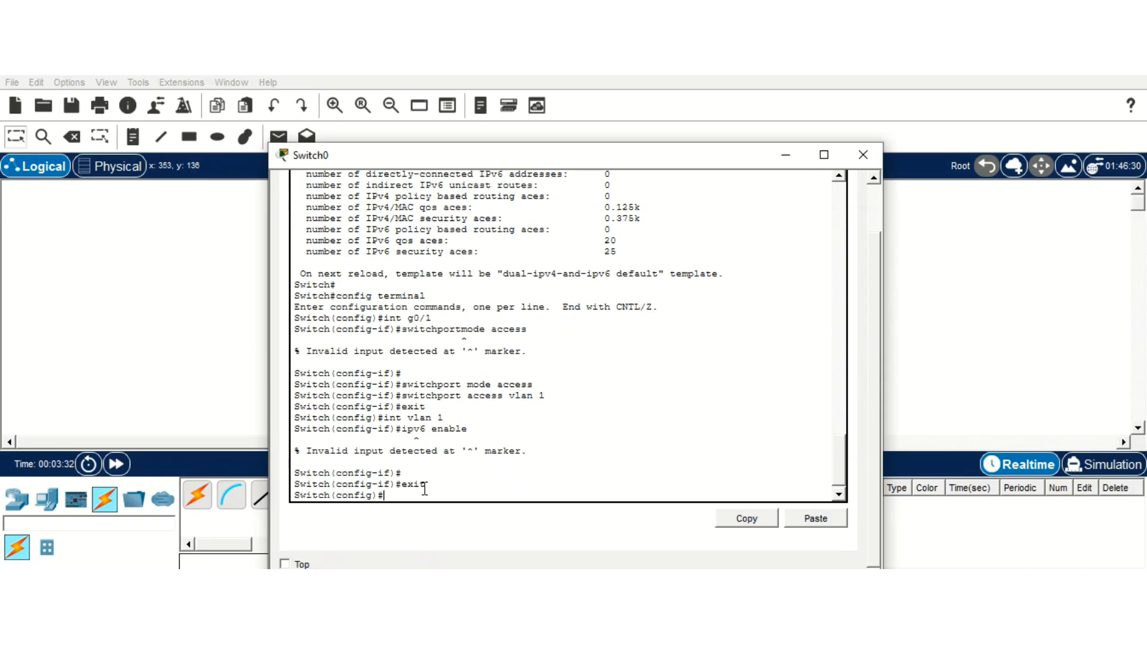
text(write memory)
key(Return)
key(Return)
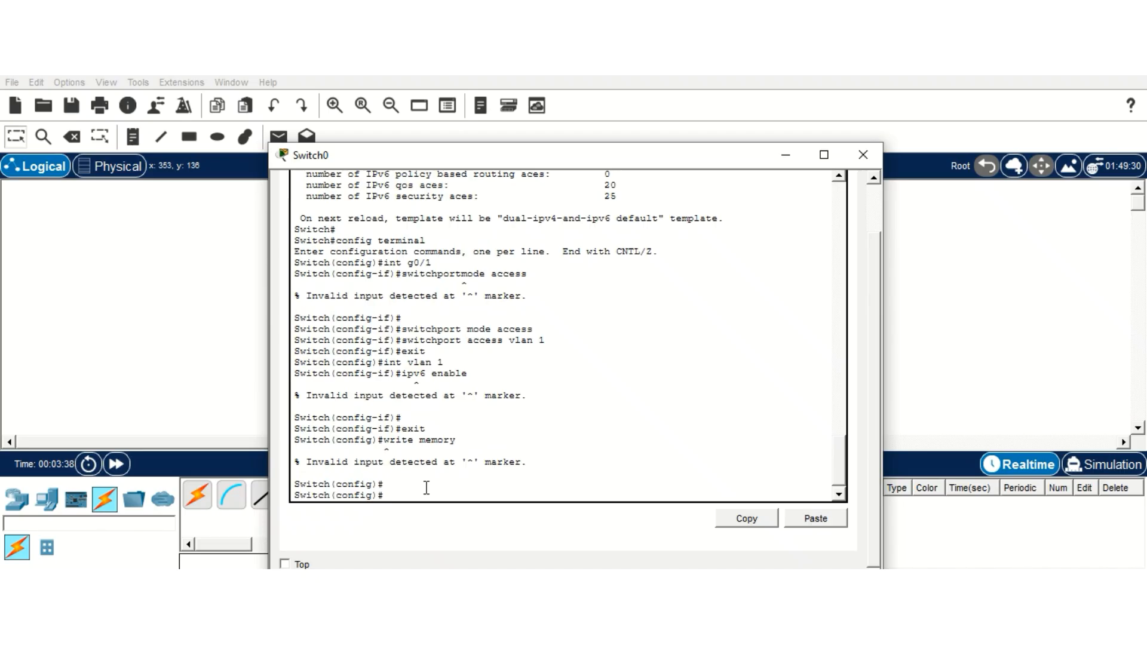
text(end)
Step: Reload Switch0, answering yes to save the configuration, and start a session after boot
key(Return)
key(Return)
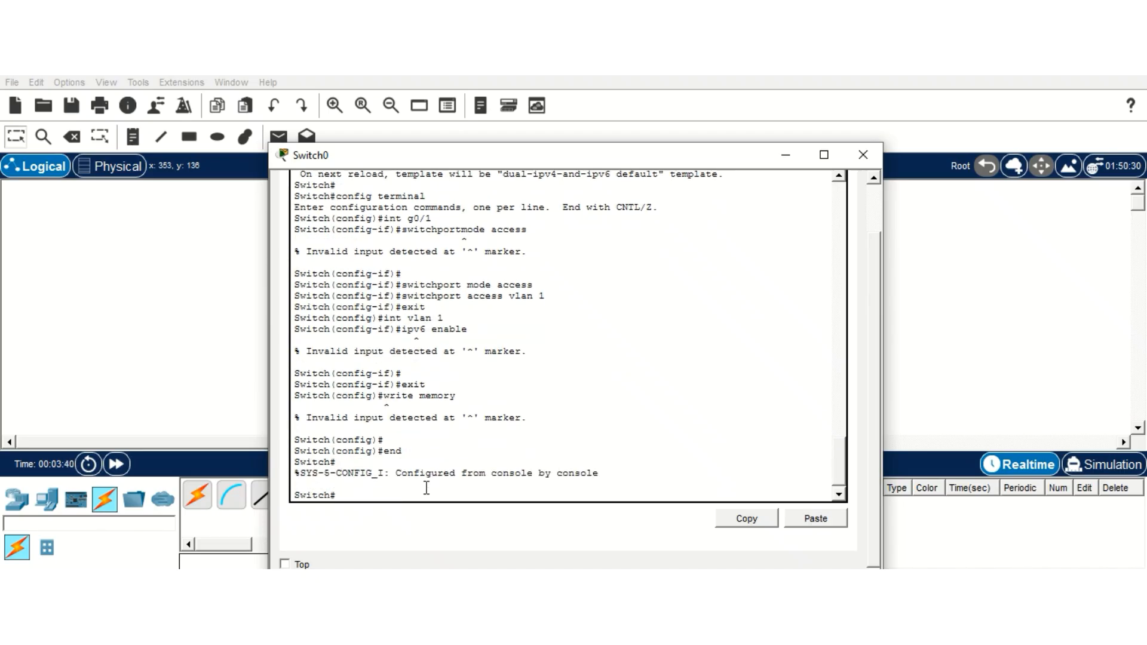
text(reload)
key(Return)
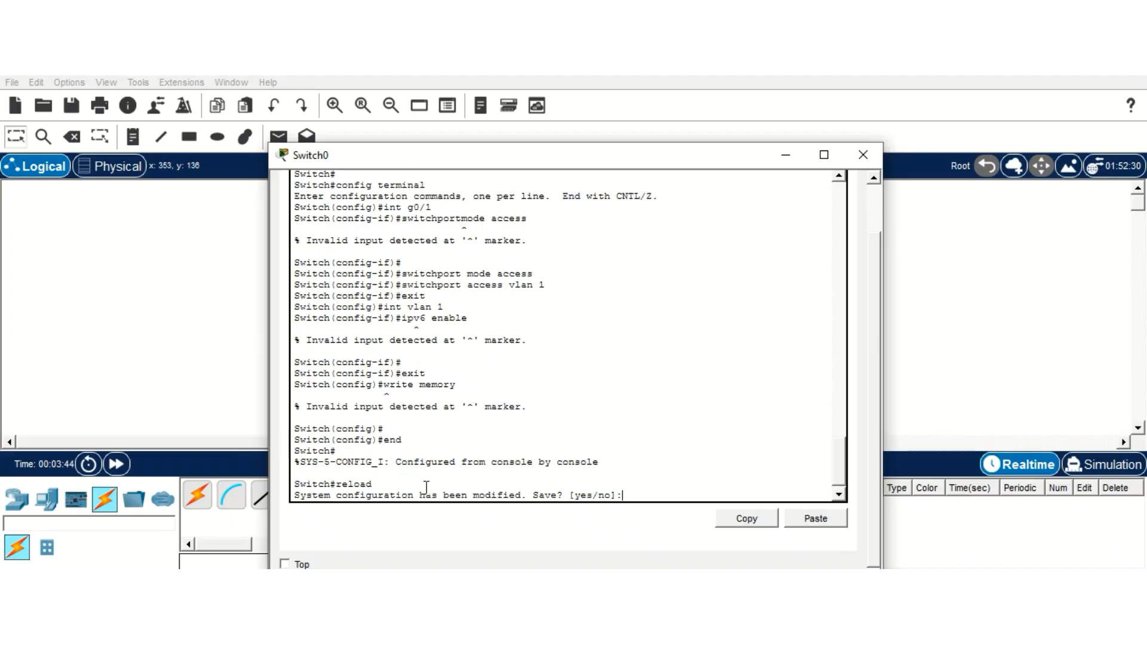
key(Return)
text(yes)
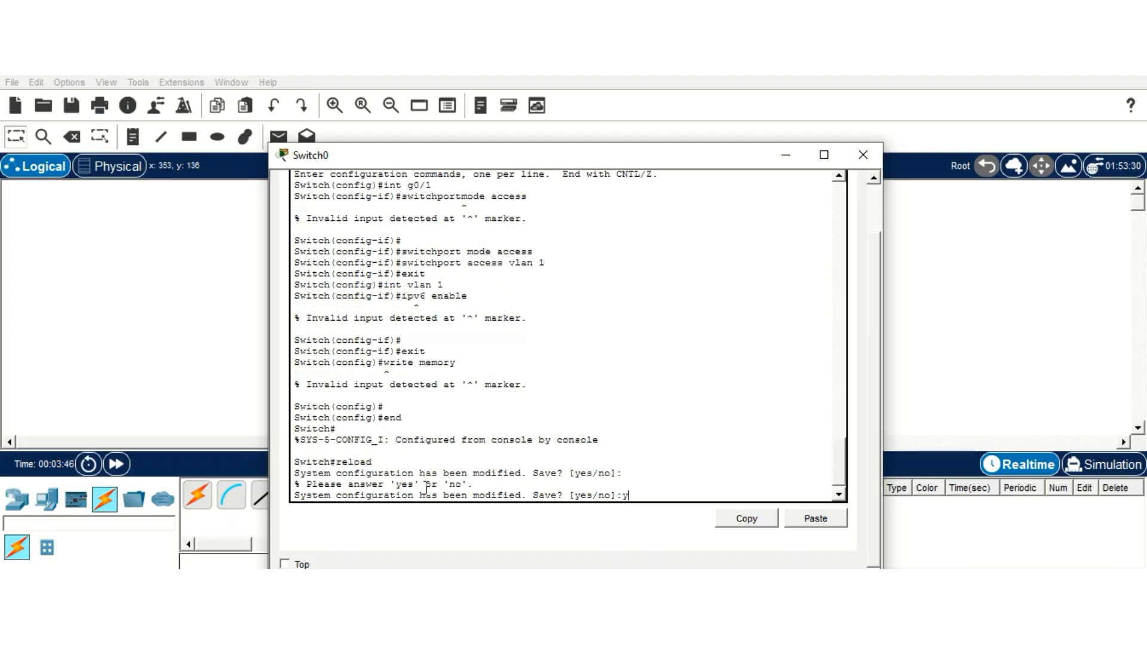
key(Return)
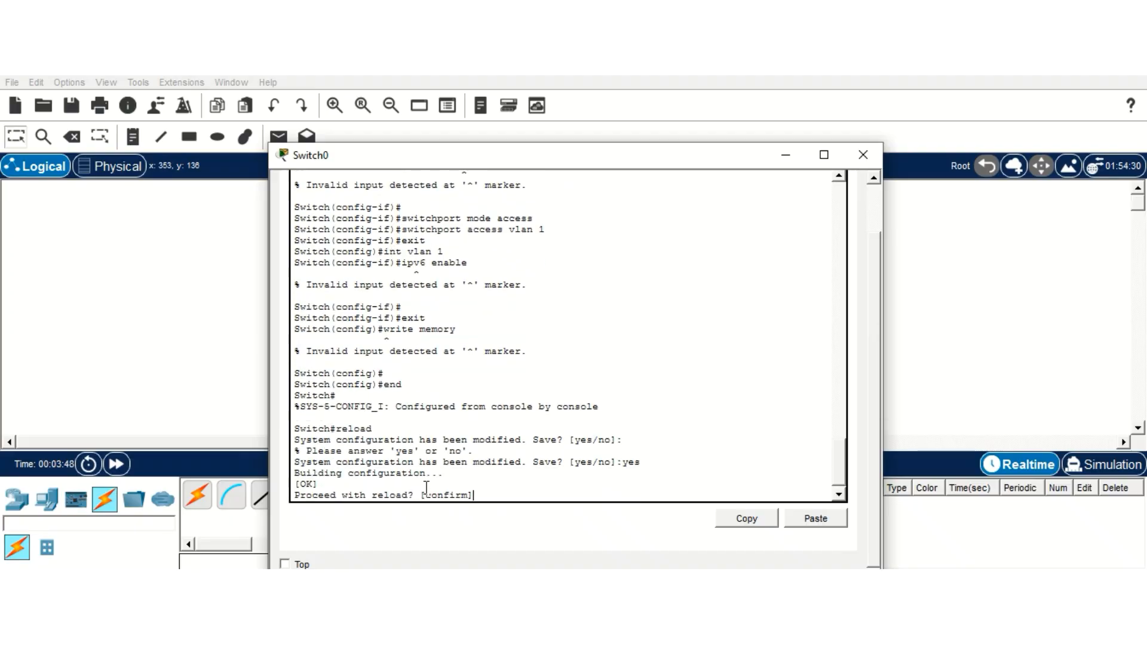
text(y)
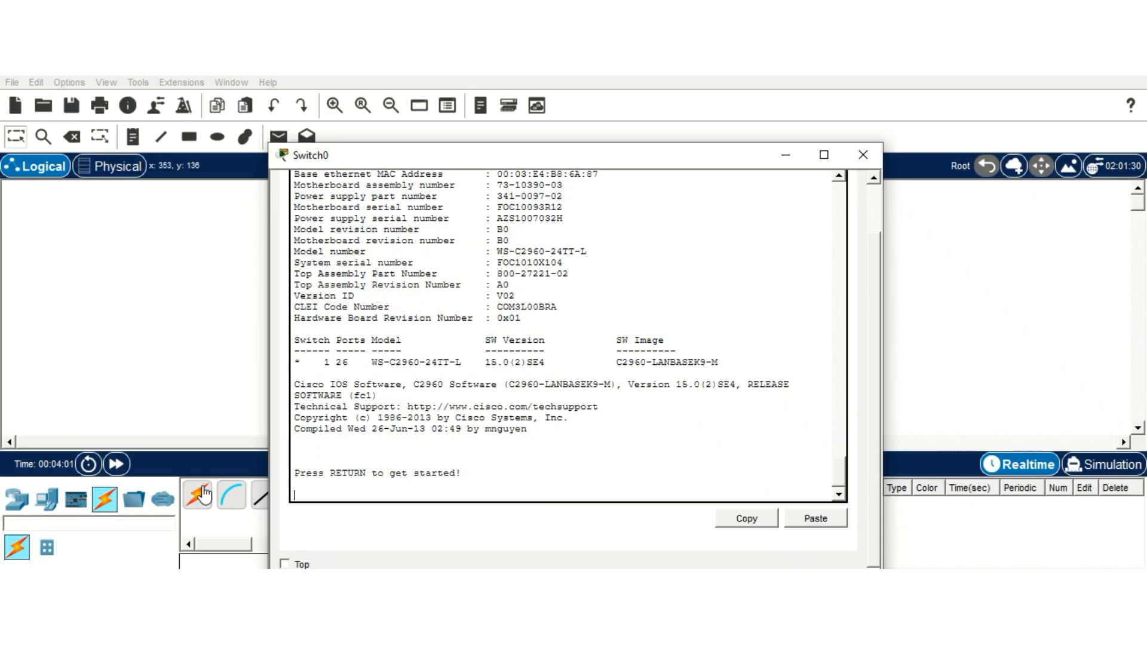
key(Return)
Step: Enter privileged mode and confirm with show sdm prefer that dual-ipv4-and-ipv6 default is current
text(enable)
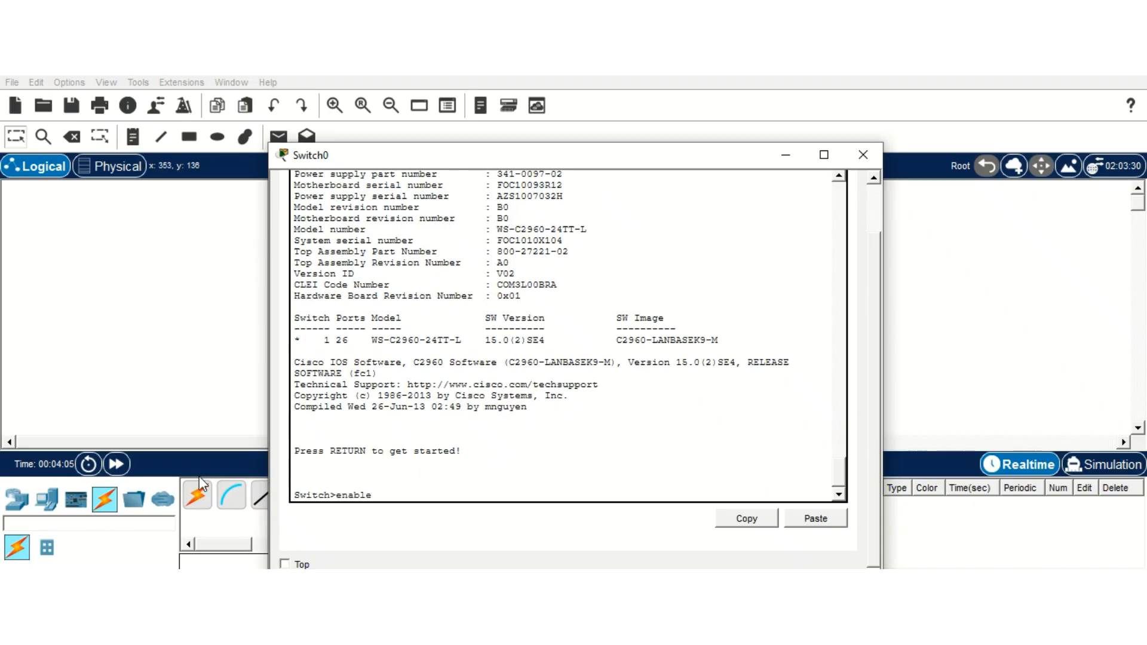
key(Return)
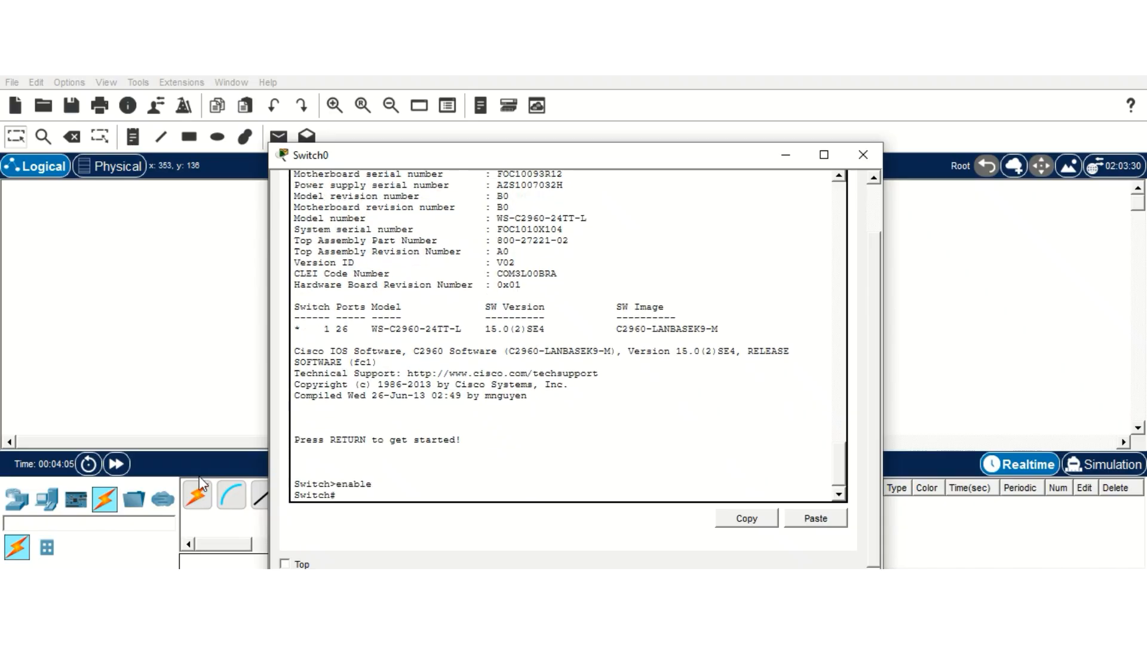
text(show sdm prefer)
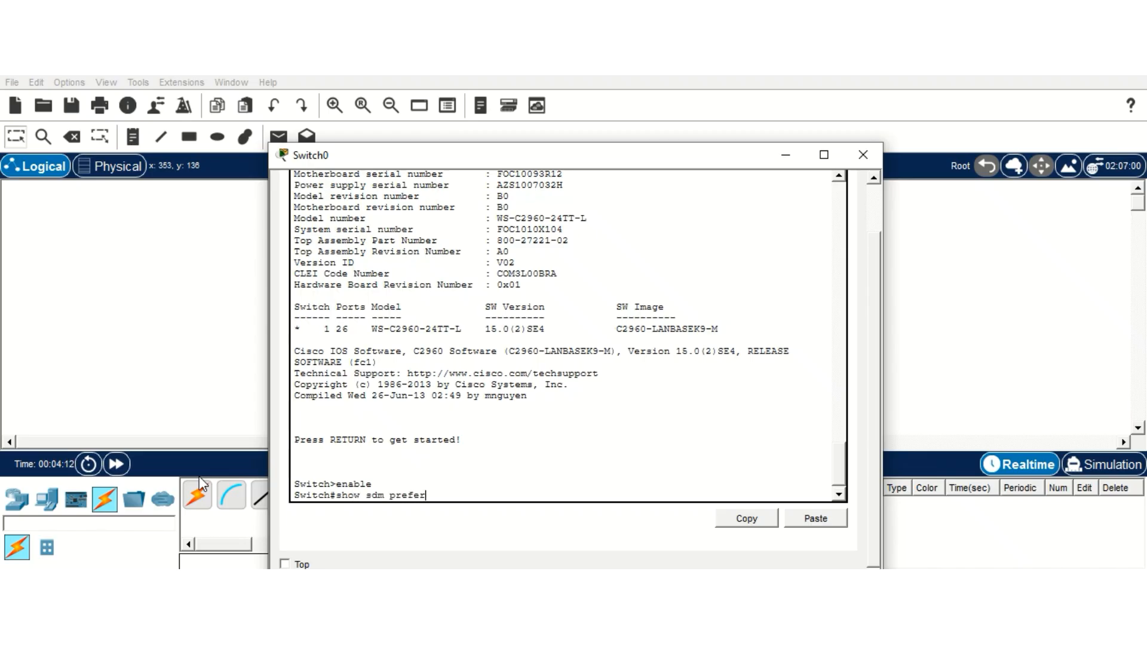
key(Return)
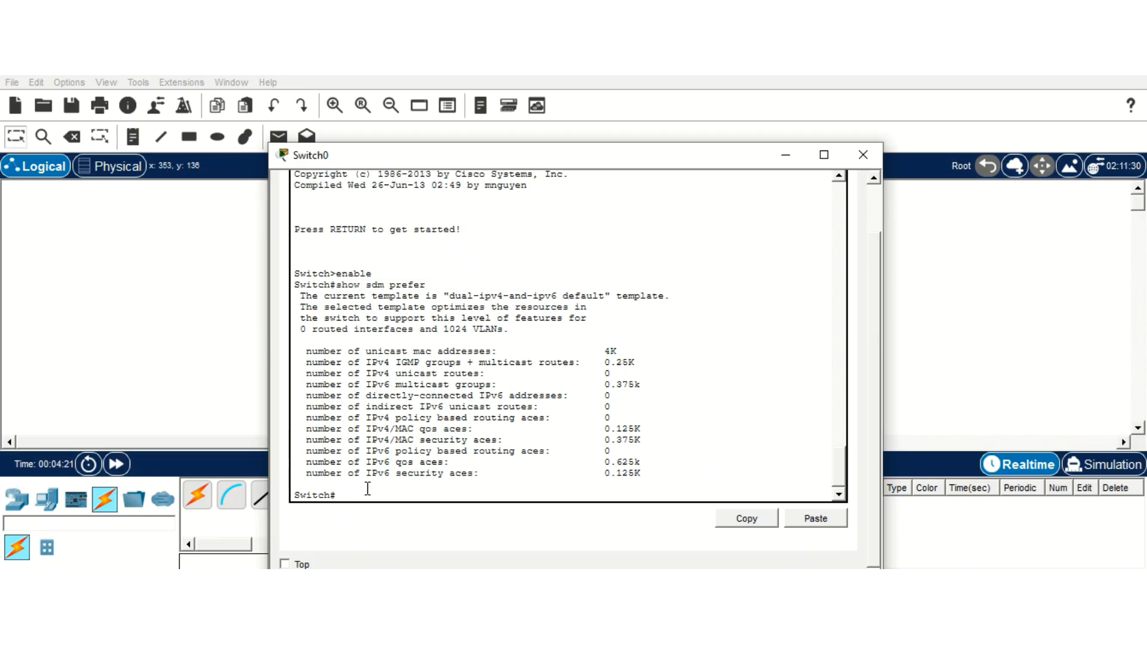
text(config)
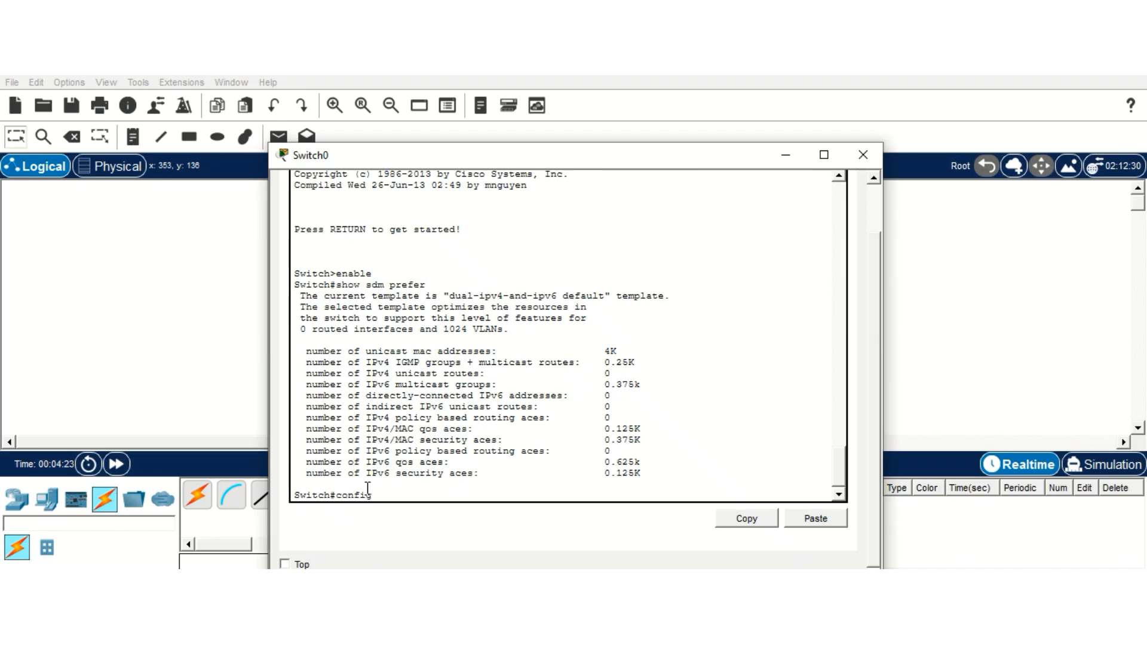
text( term)
Step: Run ipv6 enable on interface VLAN 1 and type ip address 2001:DB8:CAFE:10::/64
key(Return)
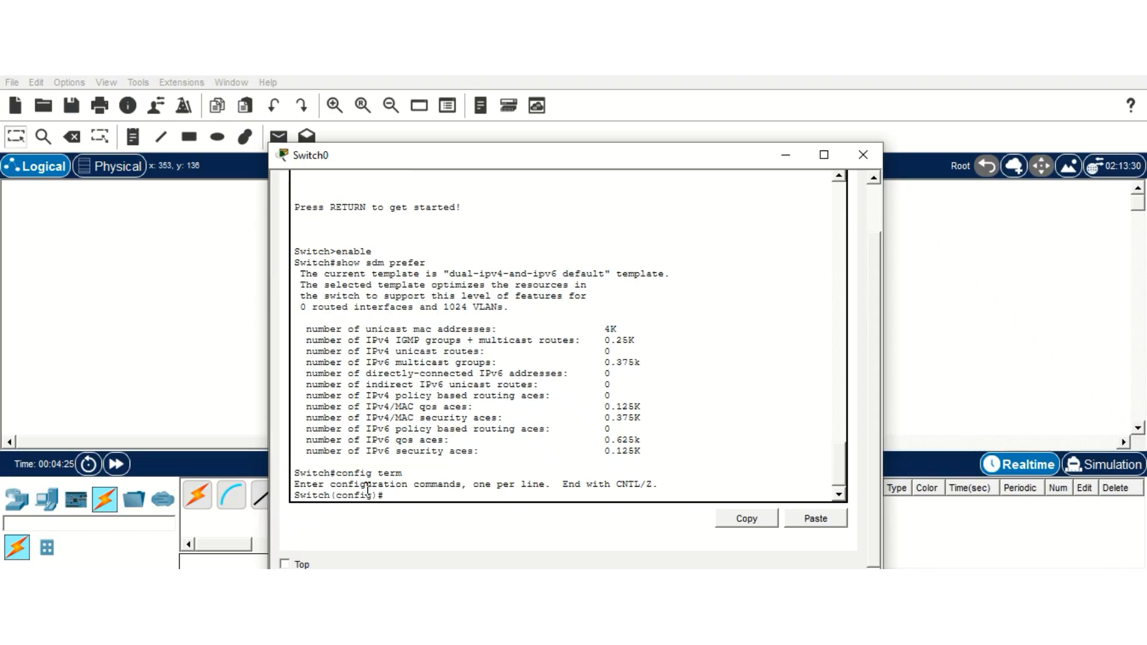
text(int vlan 1)
key(Return)
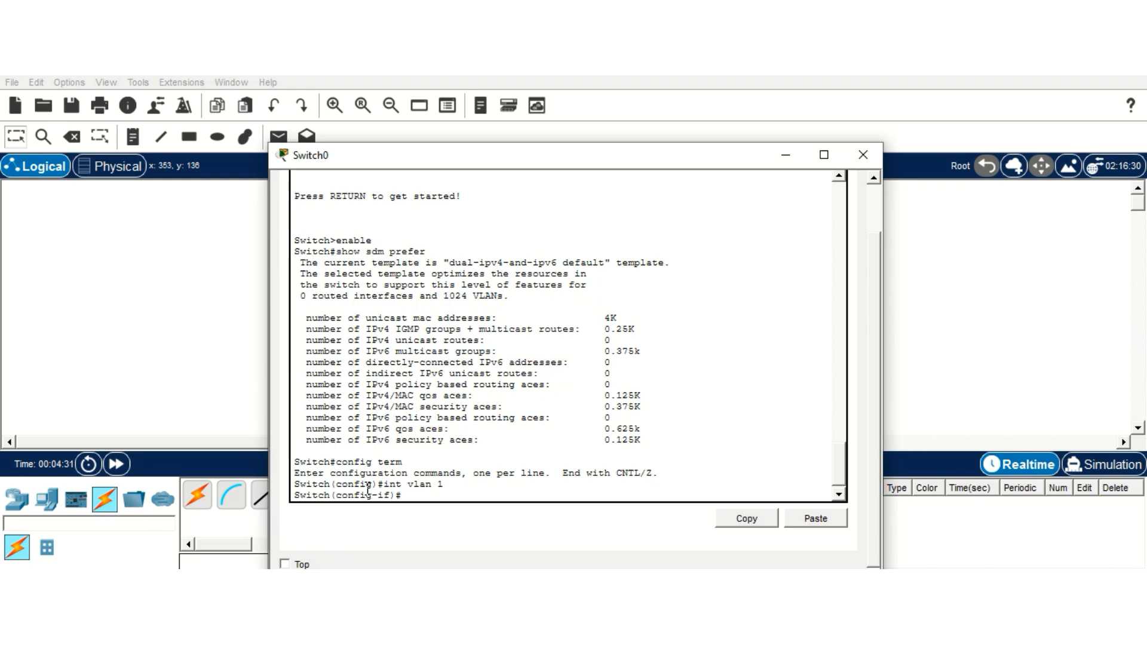
text(ipv6 enable)
key(Return)
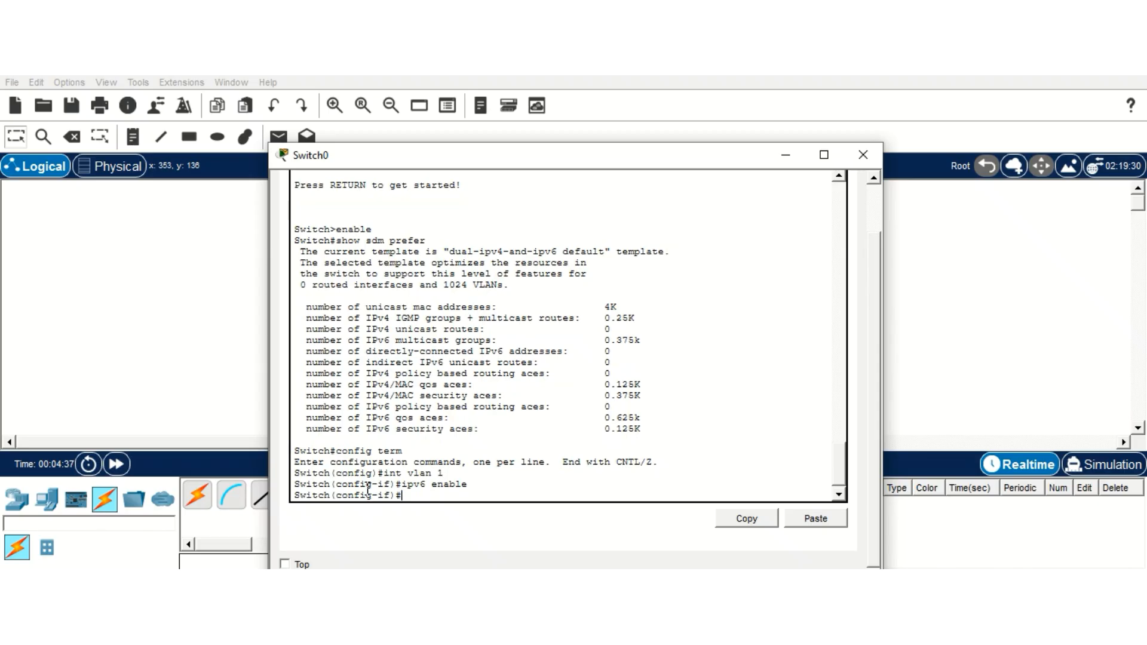
text(ip address)
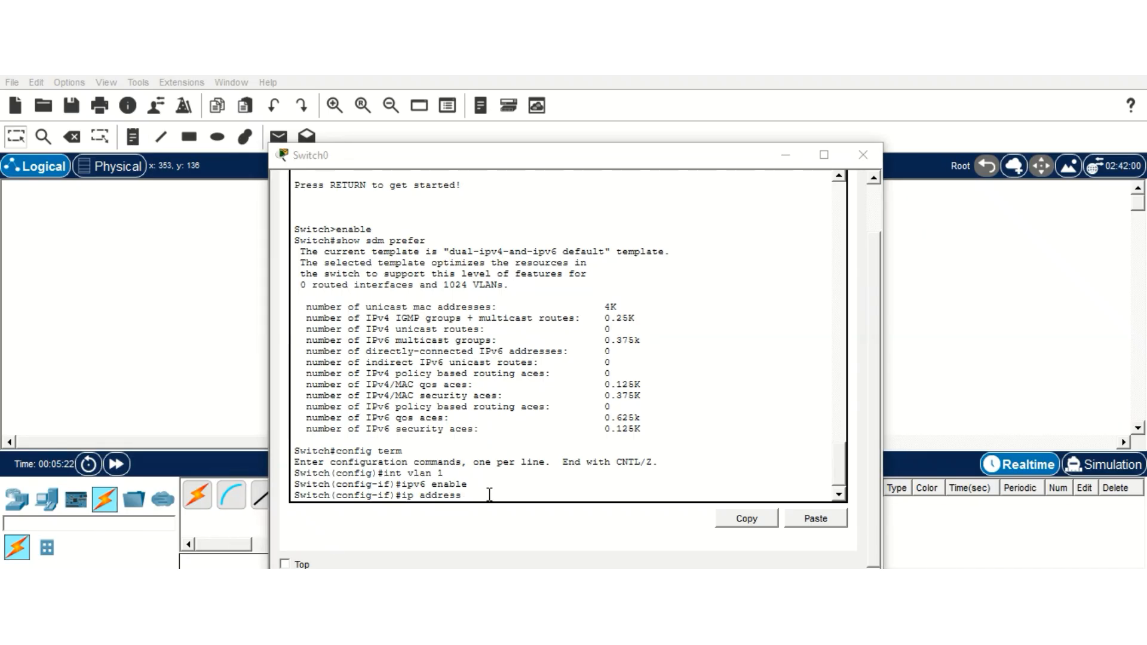
text(2001)
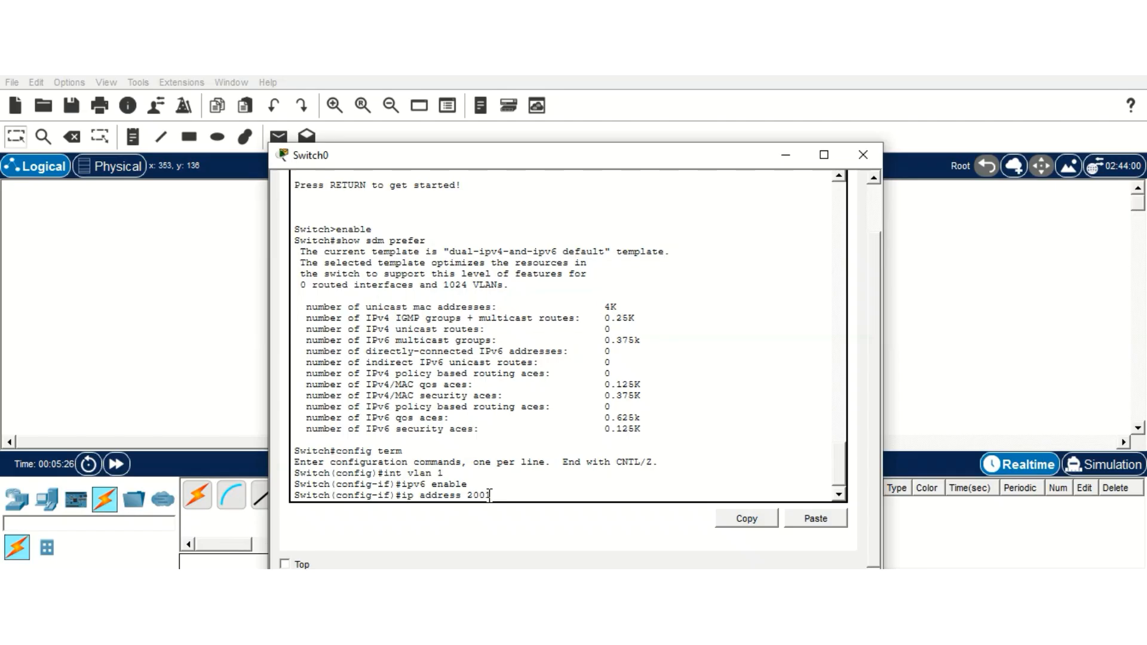
text(:DB8:CAFE:10::/64)
Step: After ip address fails, assign ipv6 address 2001:DB8:CAFE:10::/64 to VLAN 1
key(Return)
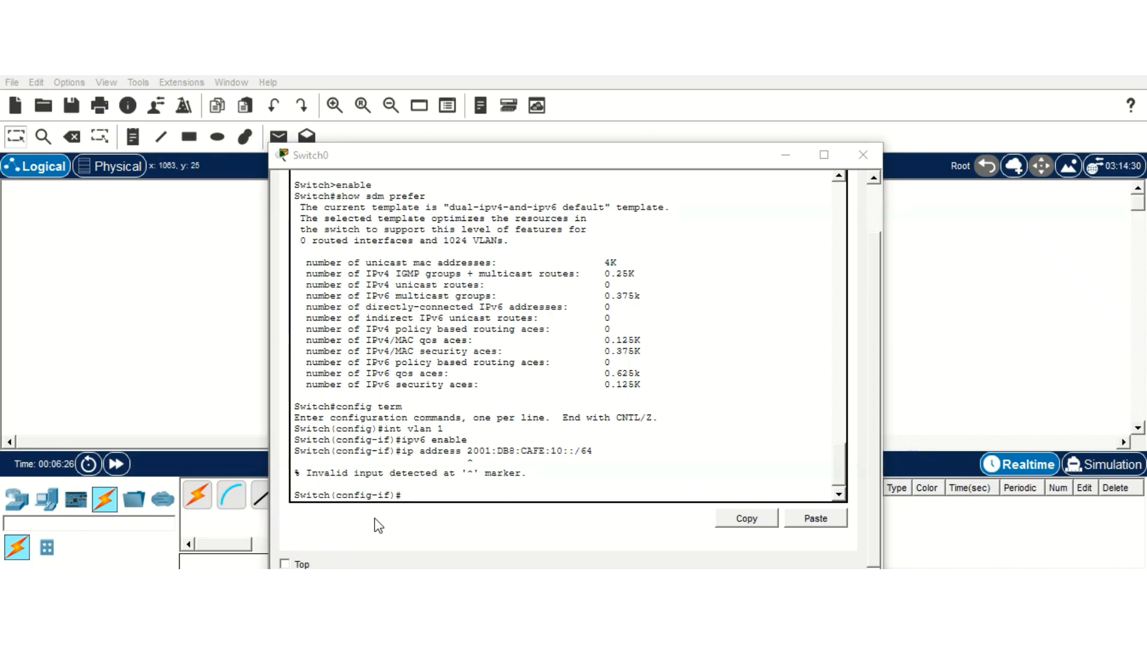
click(424, 498)
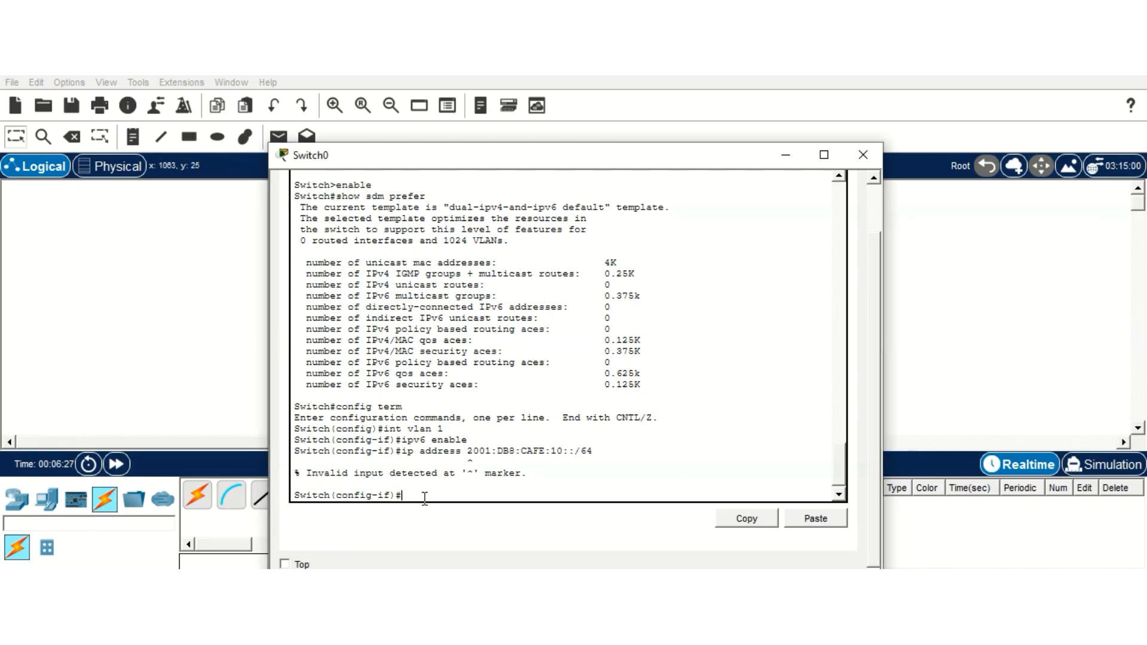
text(IPV6)
key(BackSpace)
key(BackSpace)
key(BackSpace)
key(BackSpace)
text(ipv6 address 2001:DB8:CAFE)
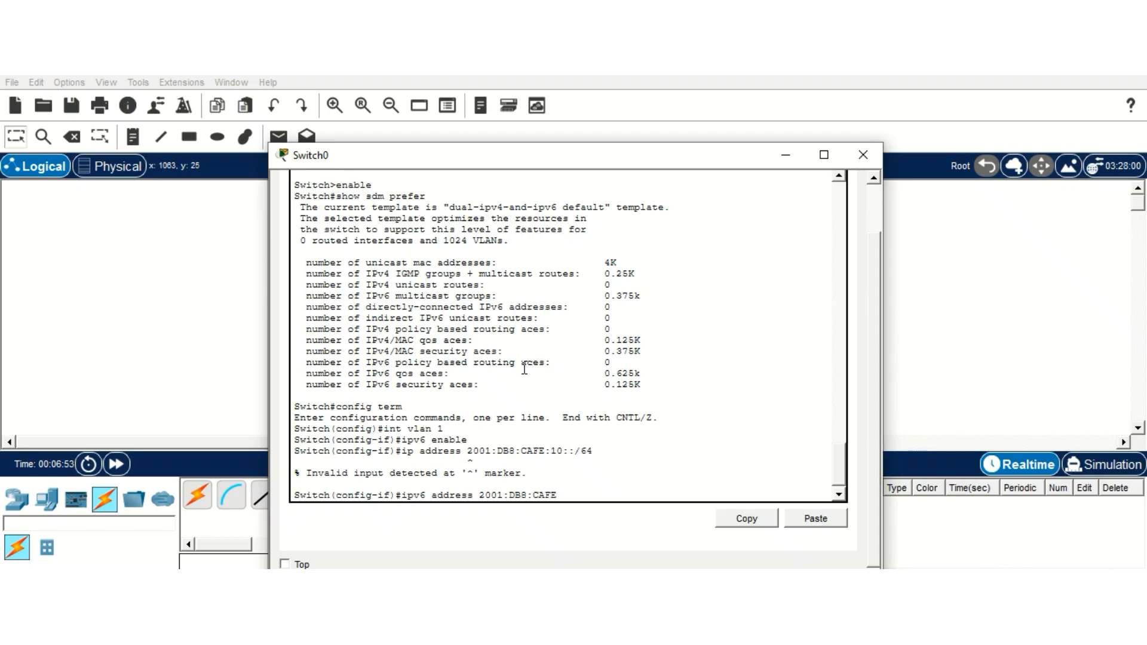
text(:10::/64)
key(Return)
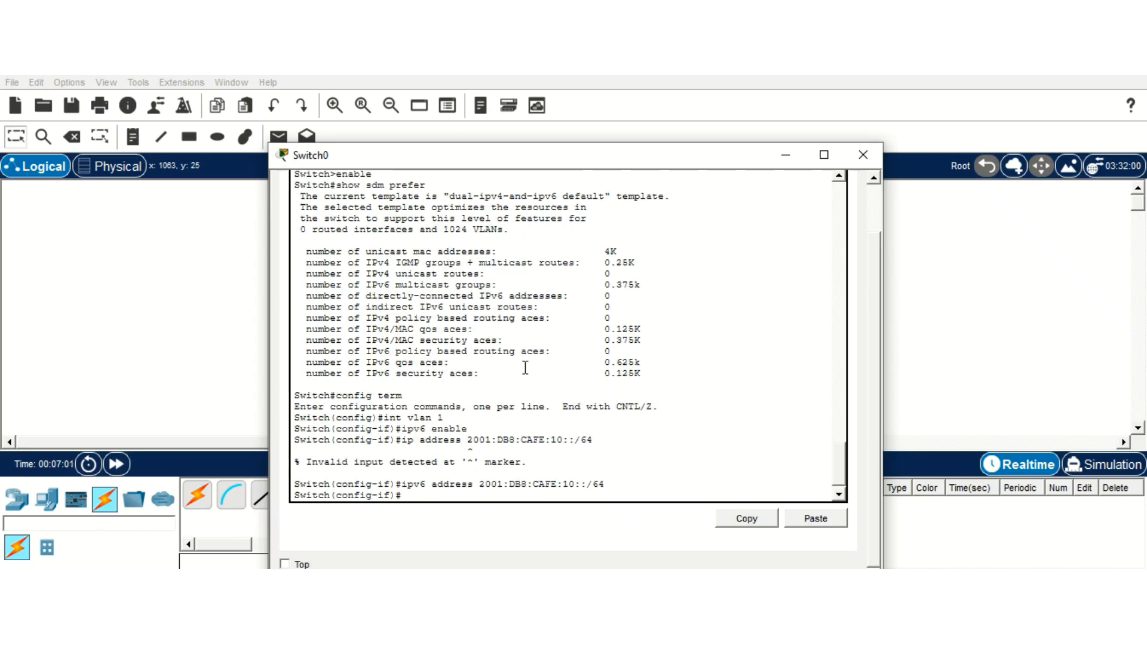
Step: Exit to the Switch# prompt and type SHOW INT VLAN 1
text(EXIT)
key(Return)
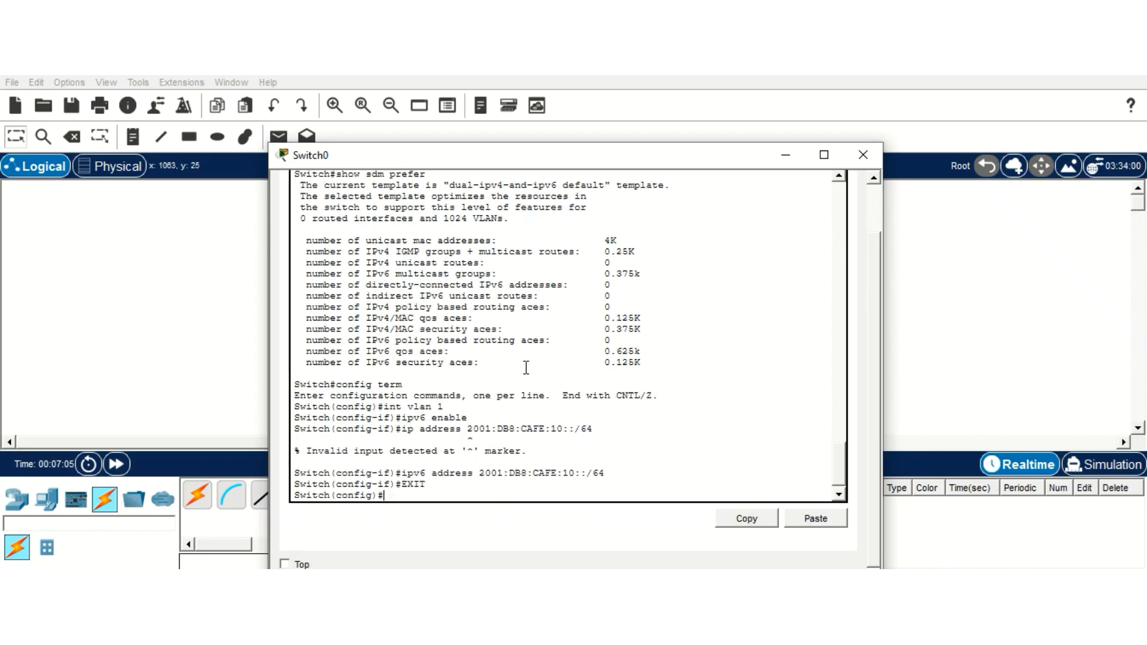
text(EXIT)
key(Return)
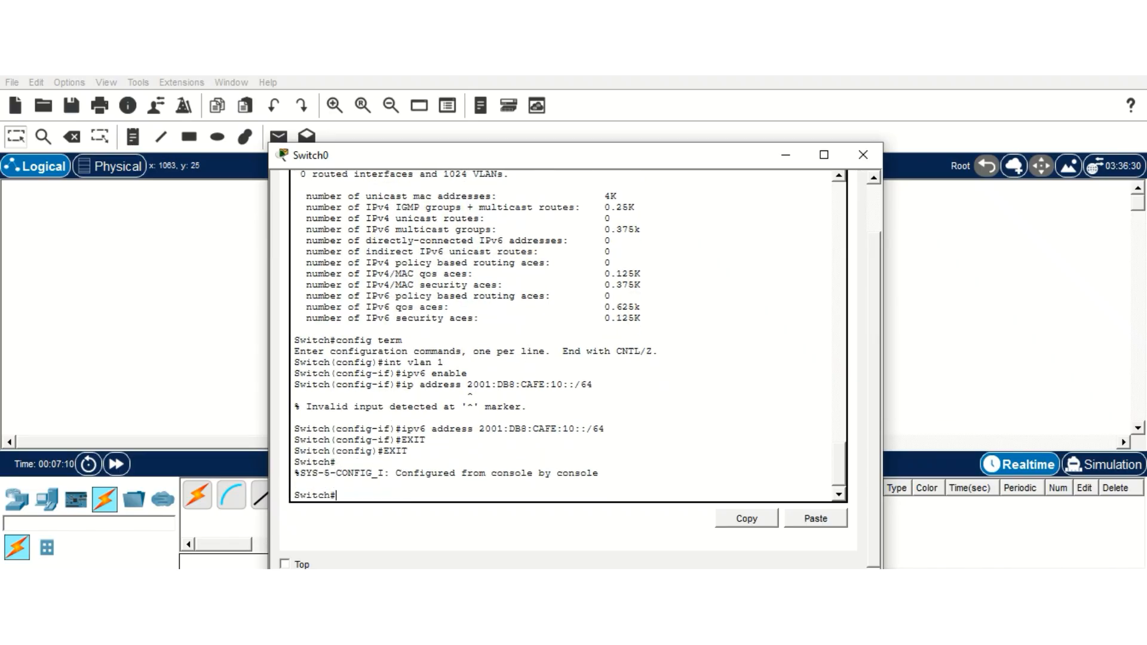
click(149, 575)
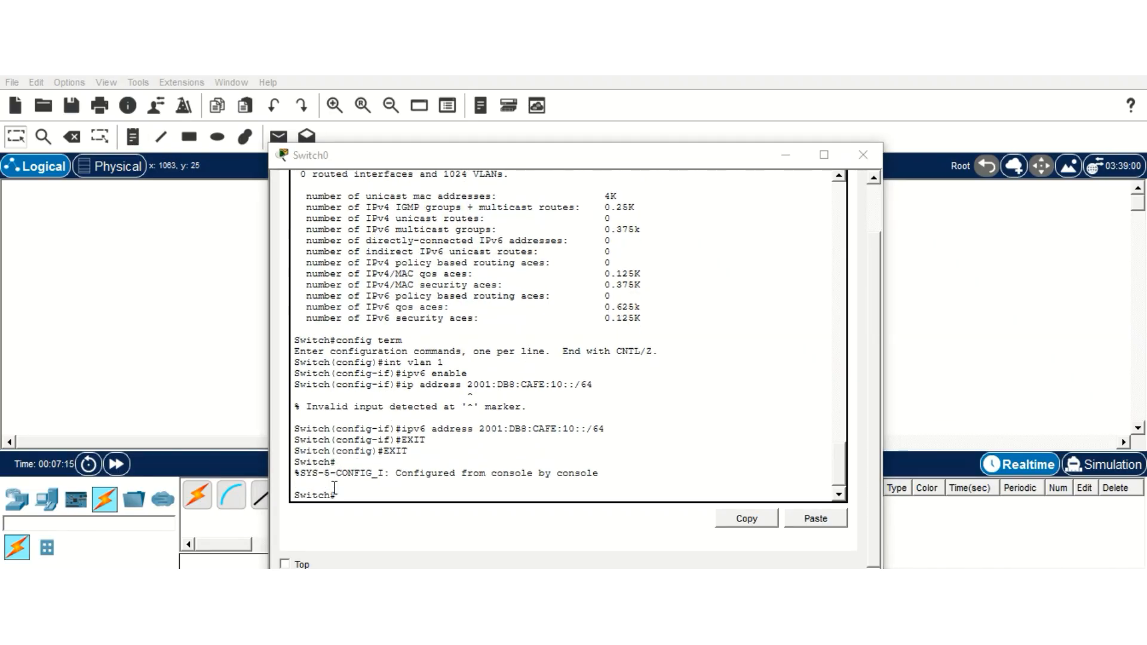
click(354, 486)
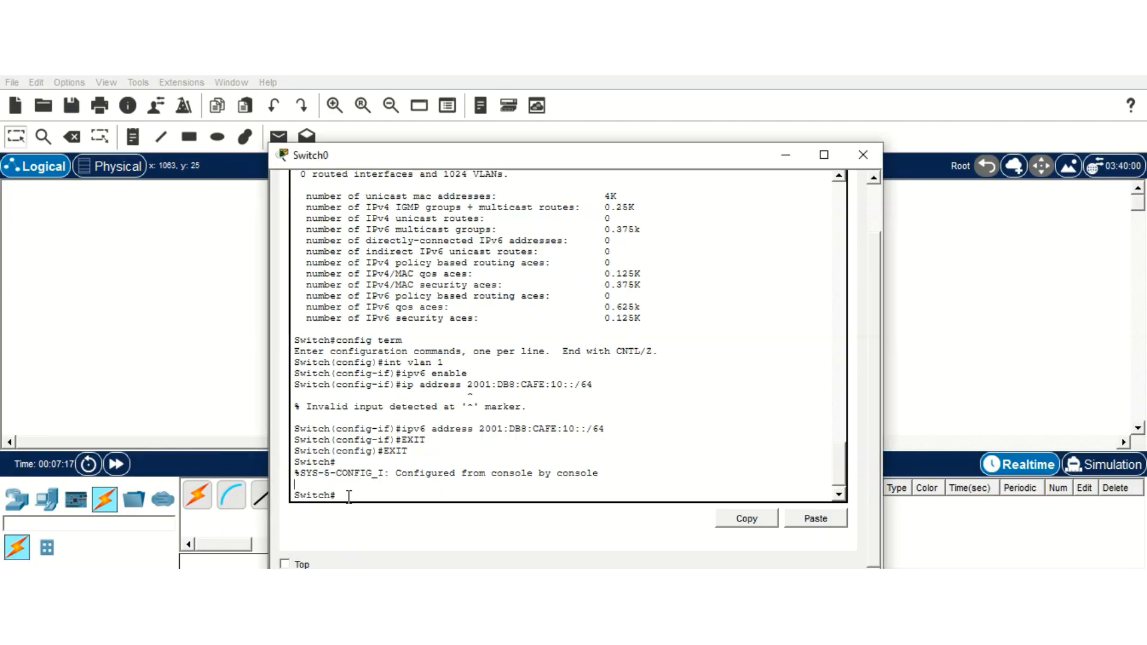
text(SHOW INT VLAN 1)
Step: Display the VLAN 1 interface status and highlight the switch's MAC address
key(Return)
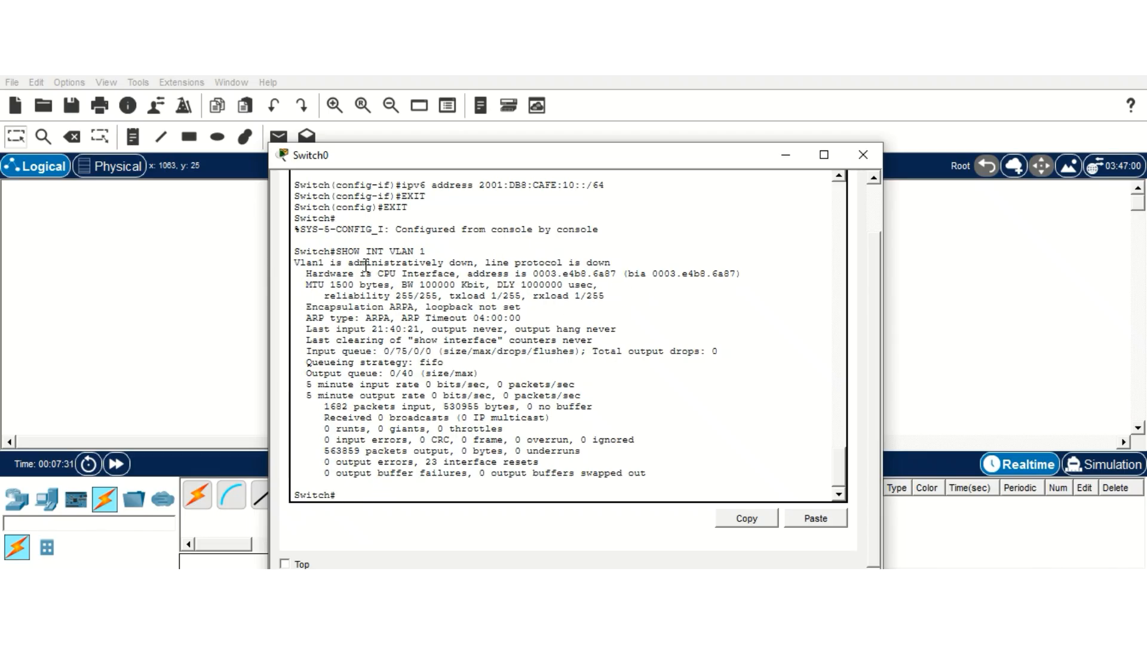
drag(467, 273, 744, 275)
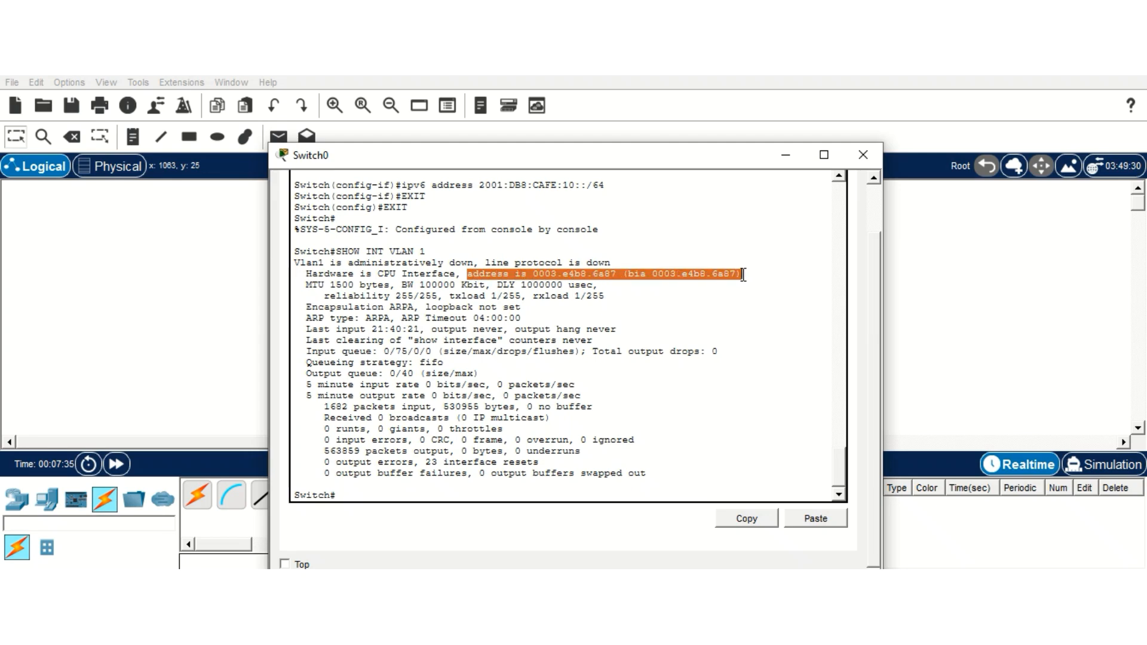
click(358, 317)
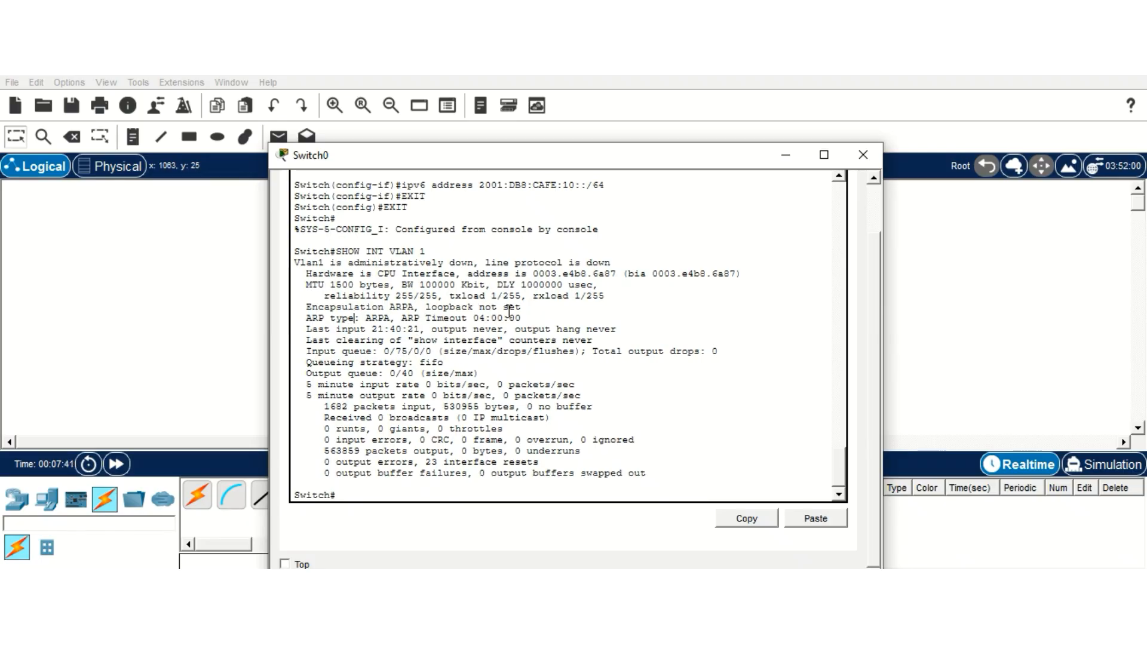
scroll(366, 424, down, 1)
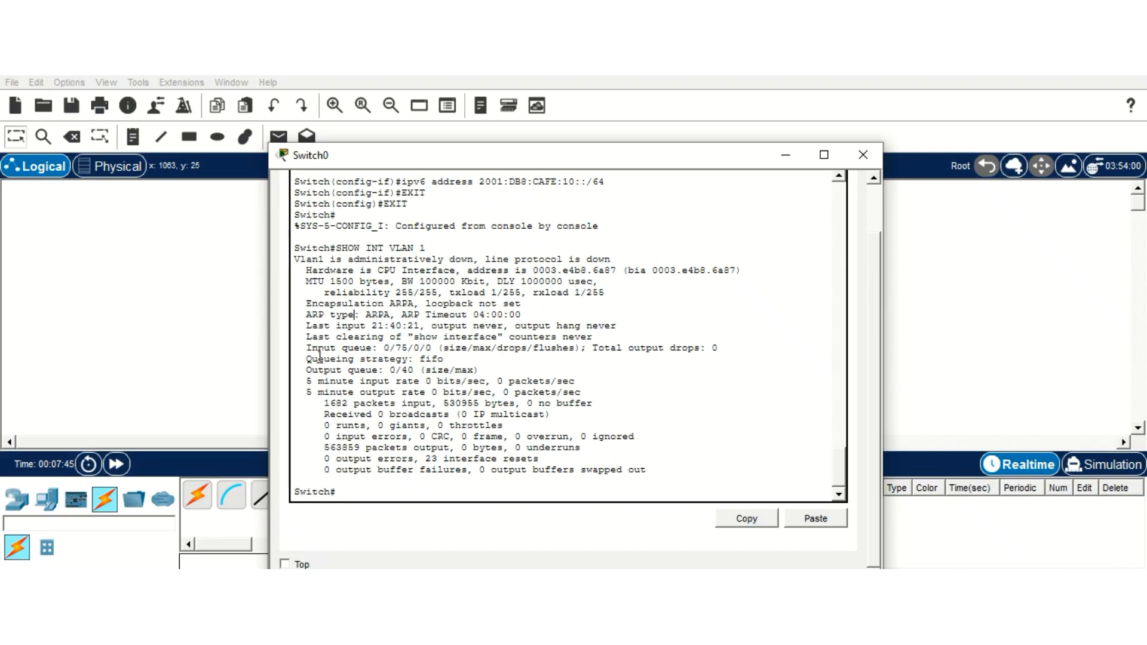
Step: Run SHOW IP INT VLAN 1 to check IP processing on VLAN 1
click(343, 494)
text(SHOW IP INT VLAN 1)
key(Return)
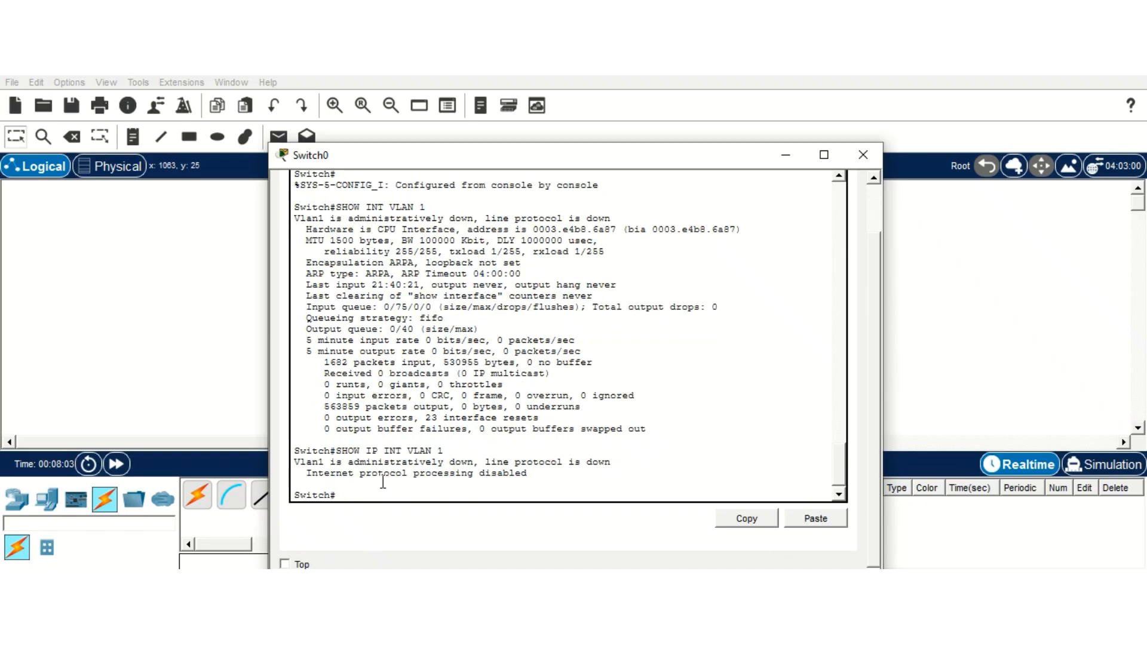
text(INT VL)
key(BackSpace)
key(BackSpace)
key(BackSpace)
key(BackSpace)
key(BackSpace)
key(BackSpace)
text(CONFIG TERM)
Step: Apply NO SHUTDOWN on interface VLAN 1 and return to the Switch# prompt
key(Return)
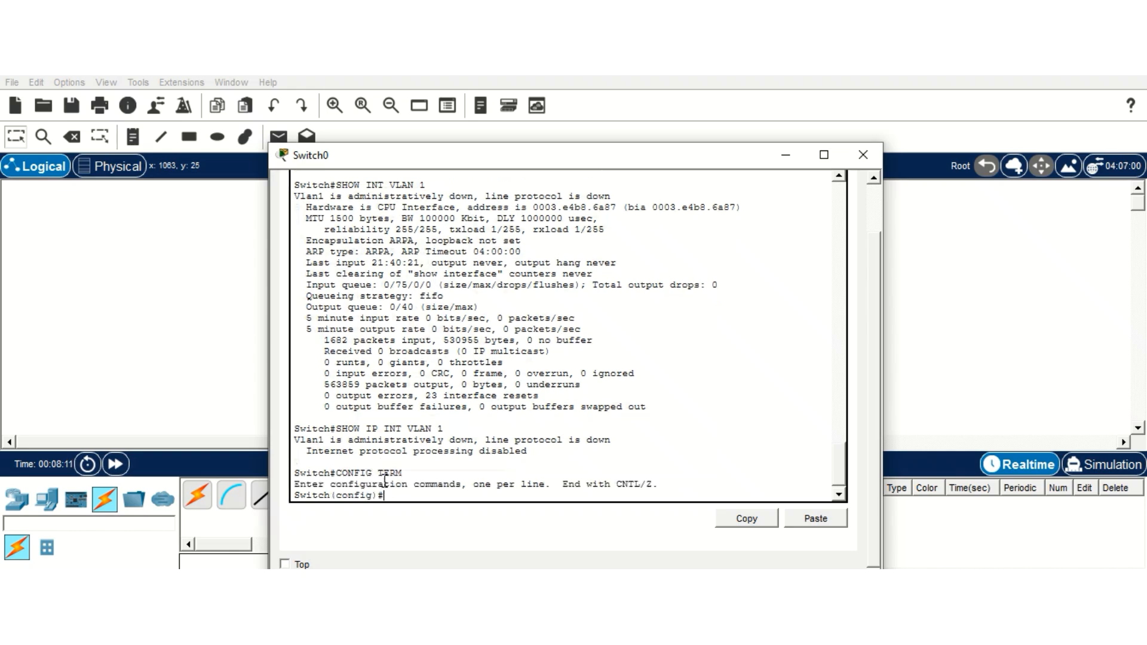
text(INT)
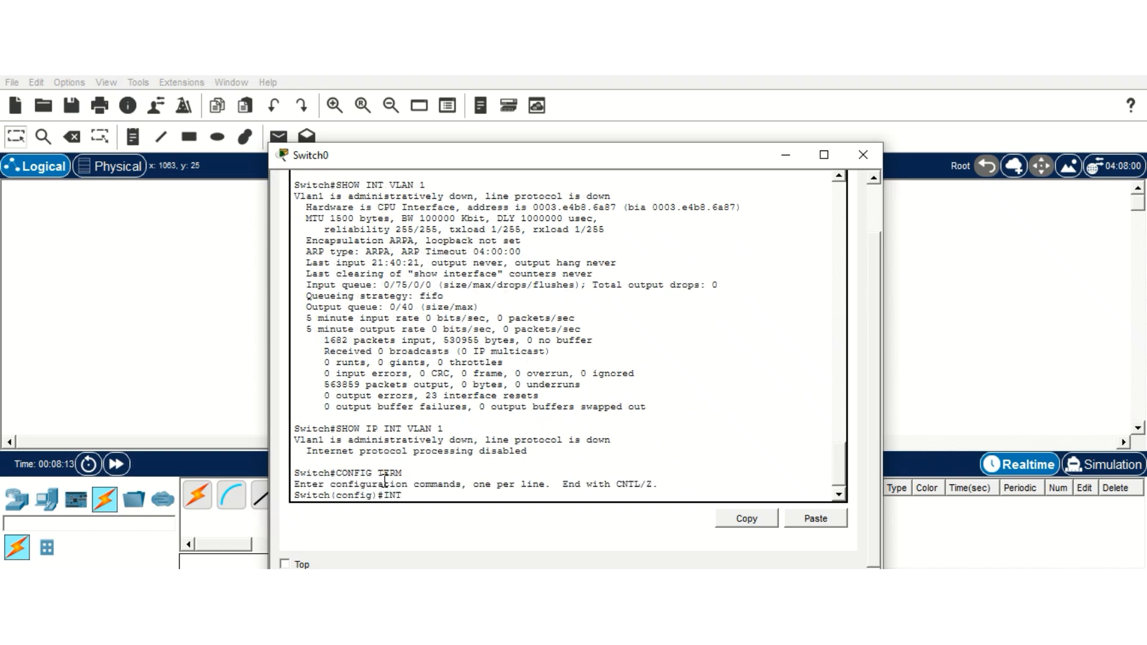
text( VLAN 1)
key(Return)
text(NO)
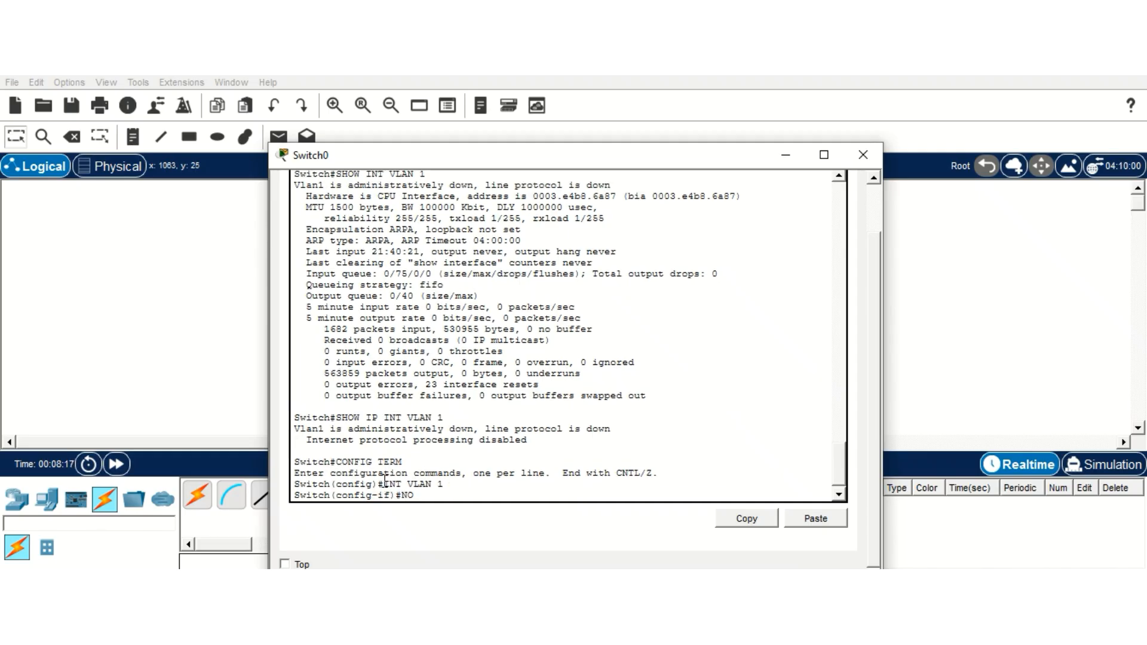
text( SHUTDOWN)
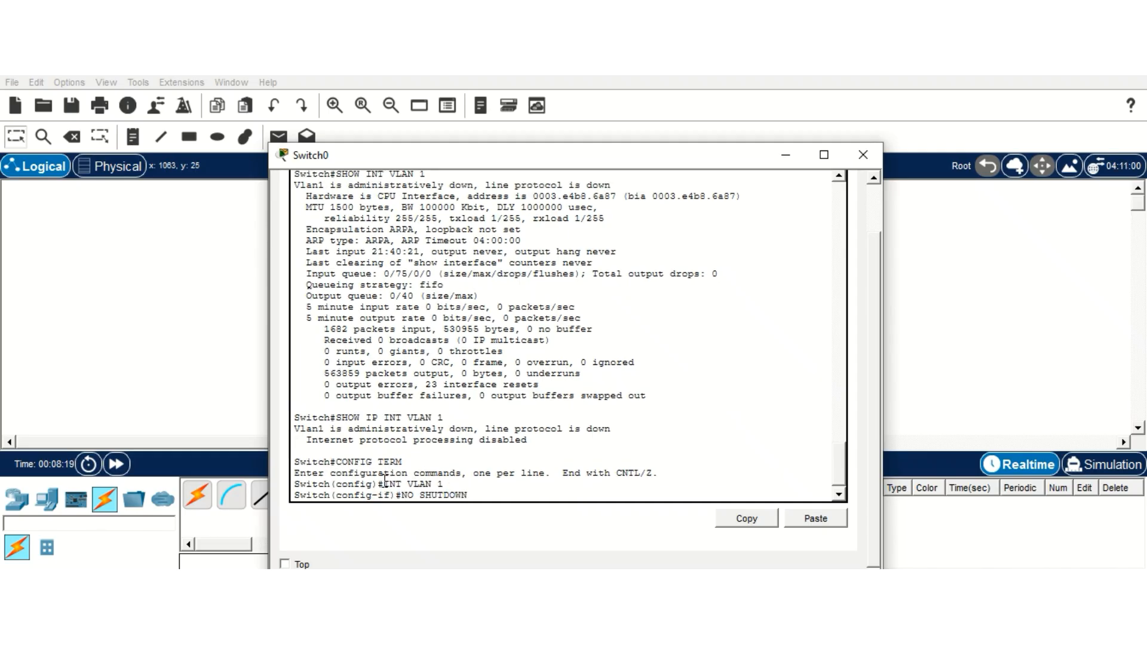
key(Return)
key(Return)
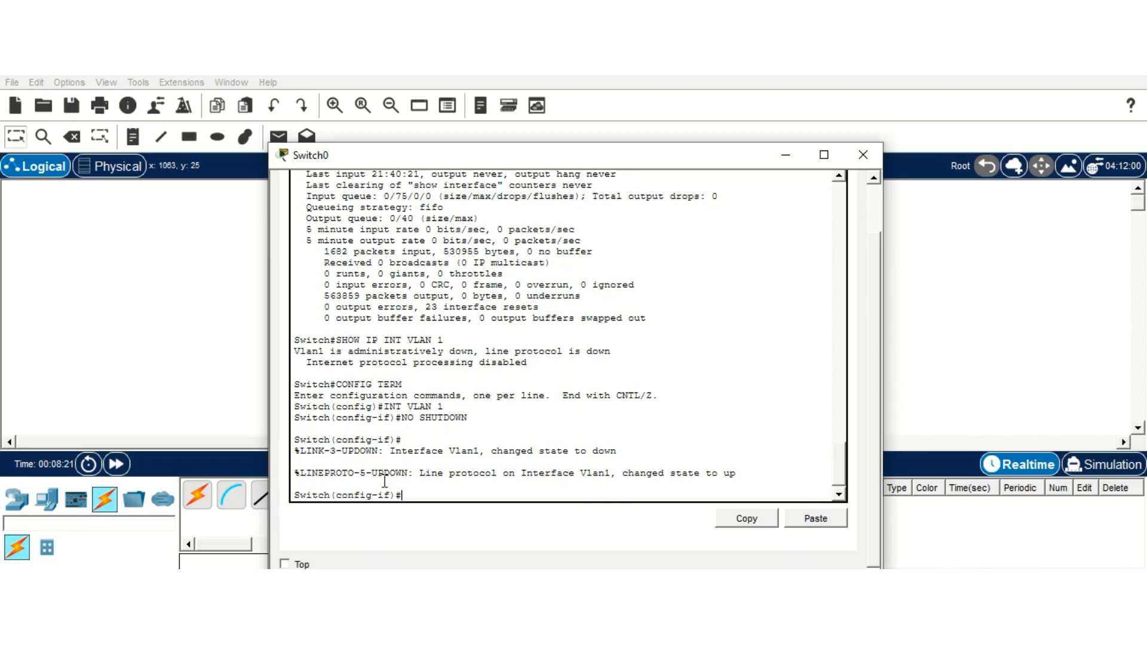
text(EXIT)
key(Return)
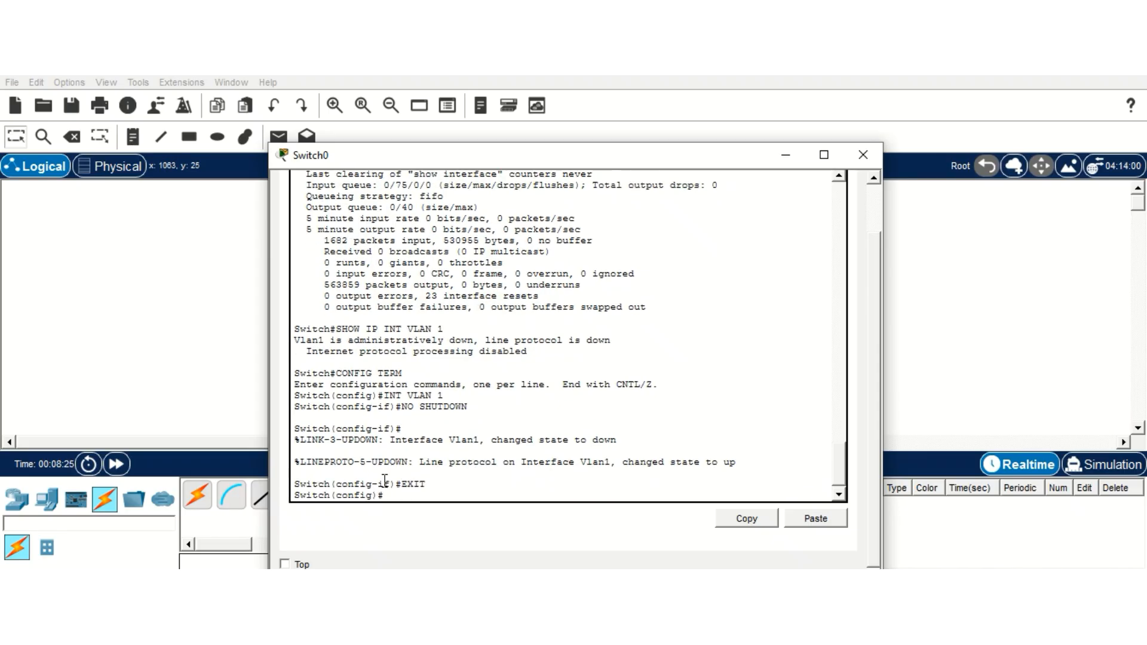
text(EXIT)
key(Return)
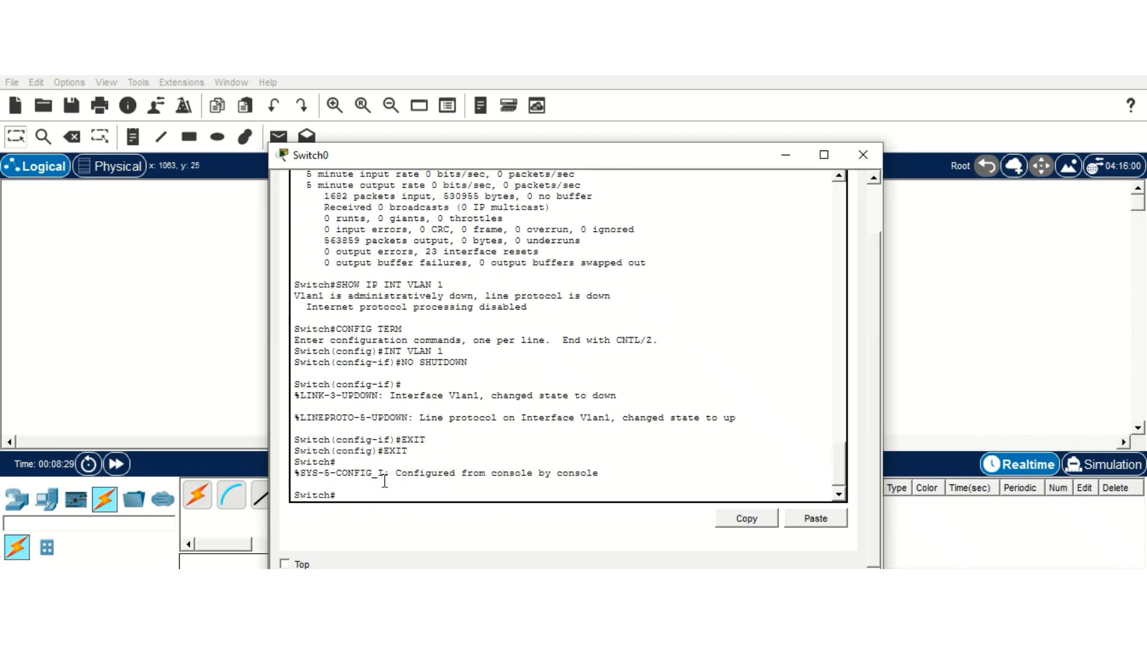
text(show ip int vlan 1)
Step: Rerun show ip int vlan 1 and highlight the updated VLAN 1 status
key(Return)
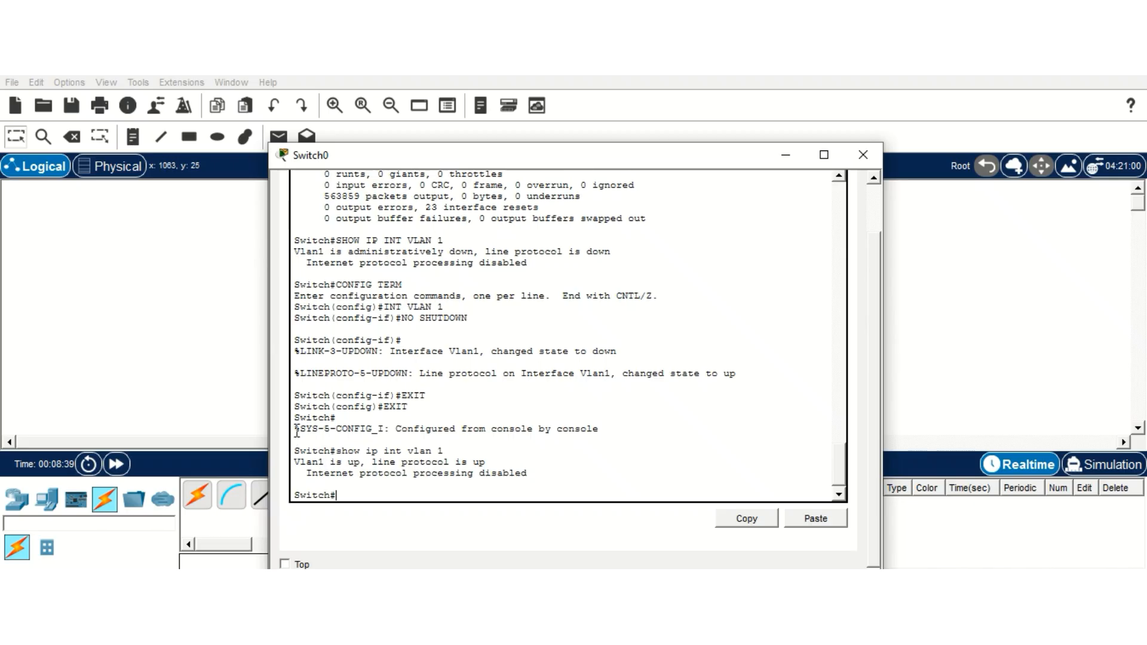
drag(300, 428, 448, 494)
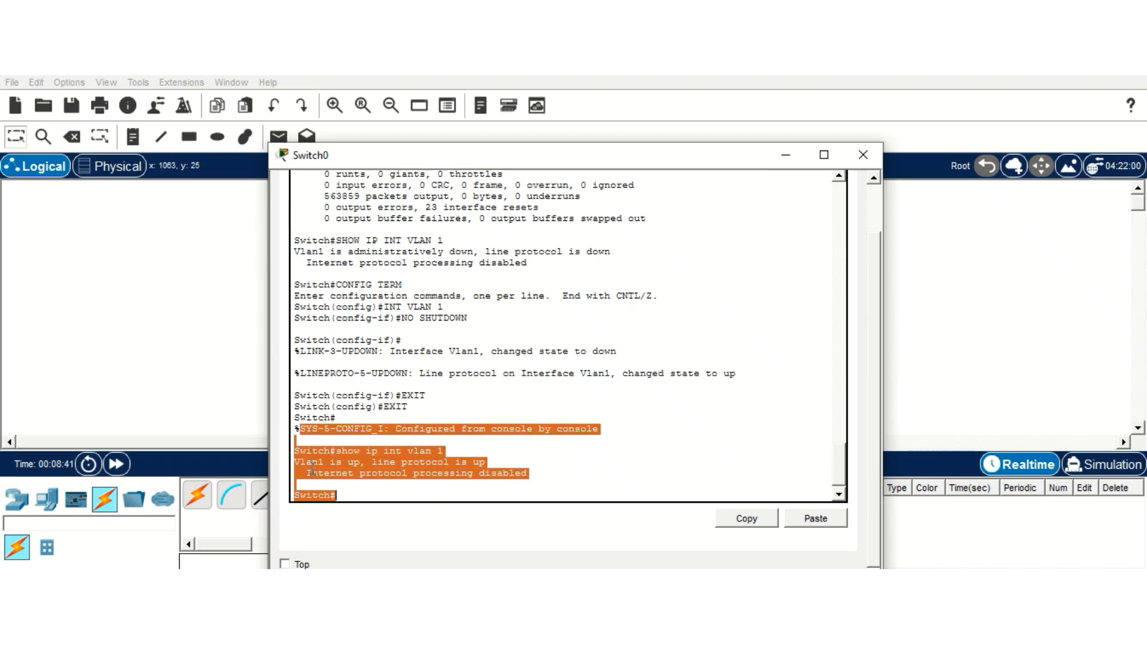
click(360, 495)
Step: Run show ipv6 int vlan 1 and highlight global unicast address 2001:DB8:CAFE:10::
text(shi)
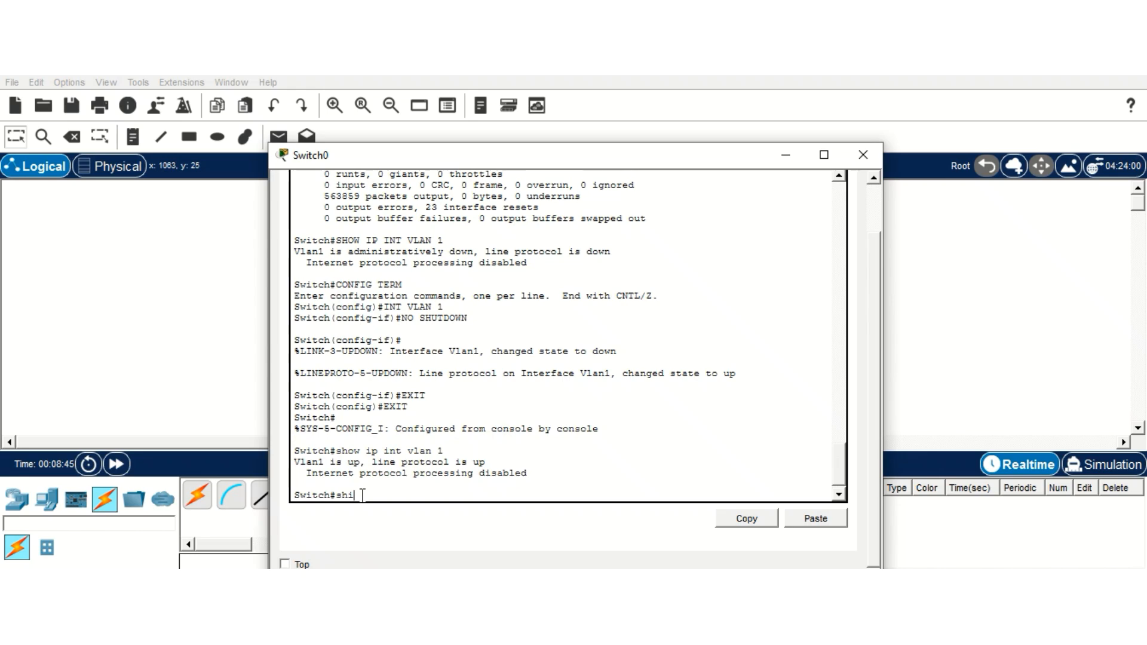
key(BackSpace)
text(ow ipv6 int vlan 1)
key(Return)
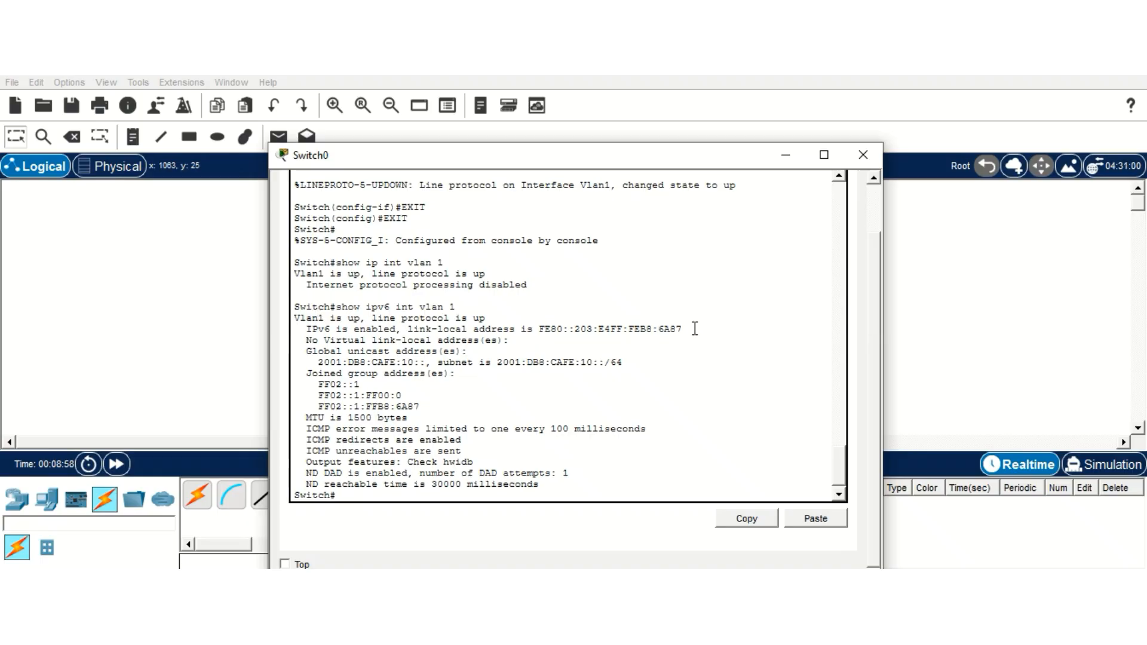
drag(695, 329, 473, 371)
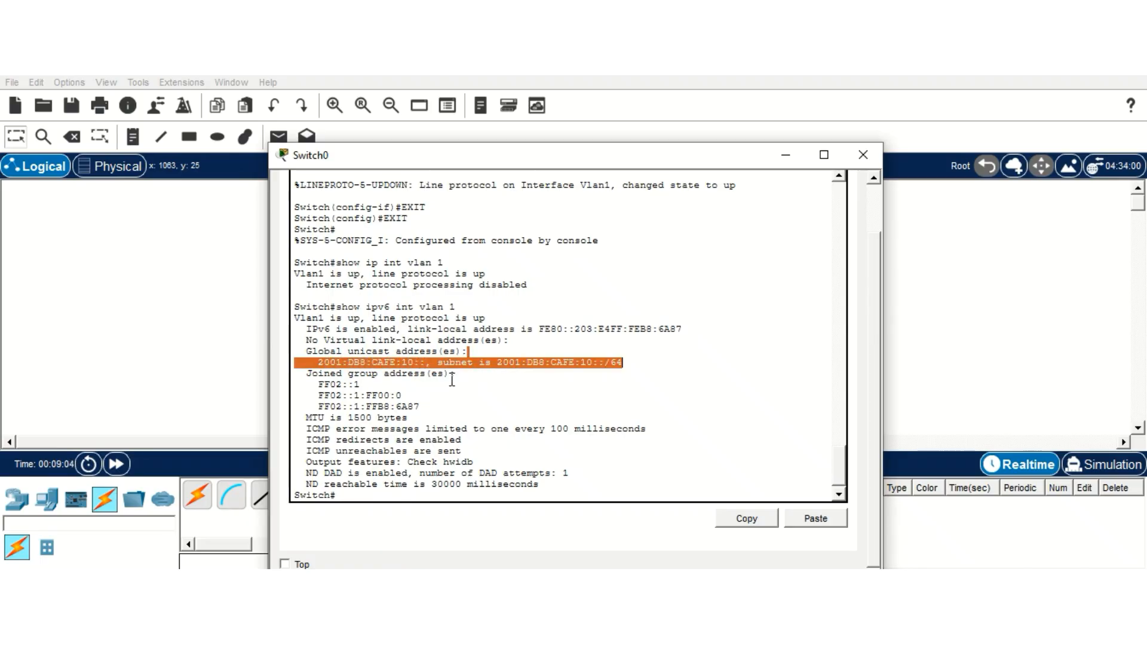
click(339, 493)
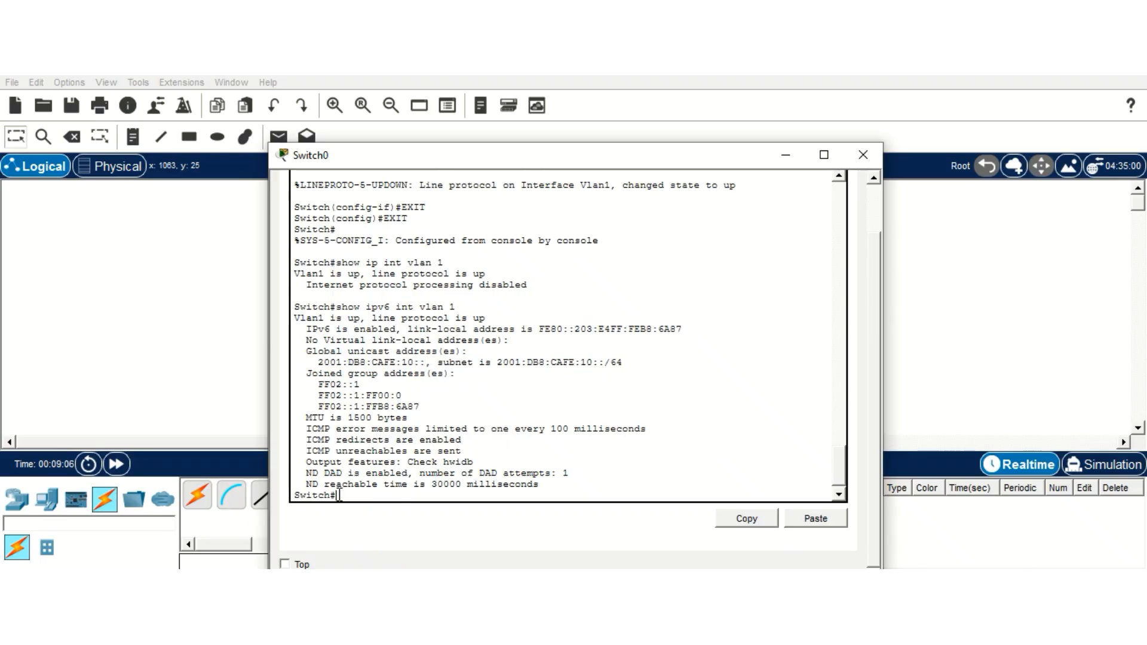
scroll(454, 412, down, 1)
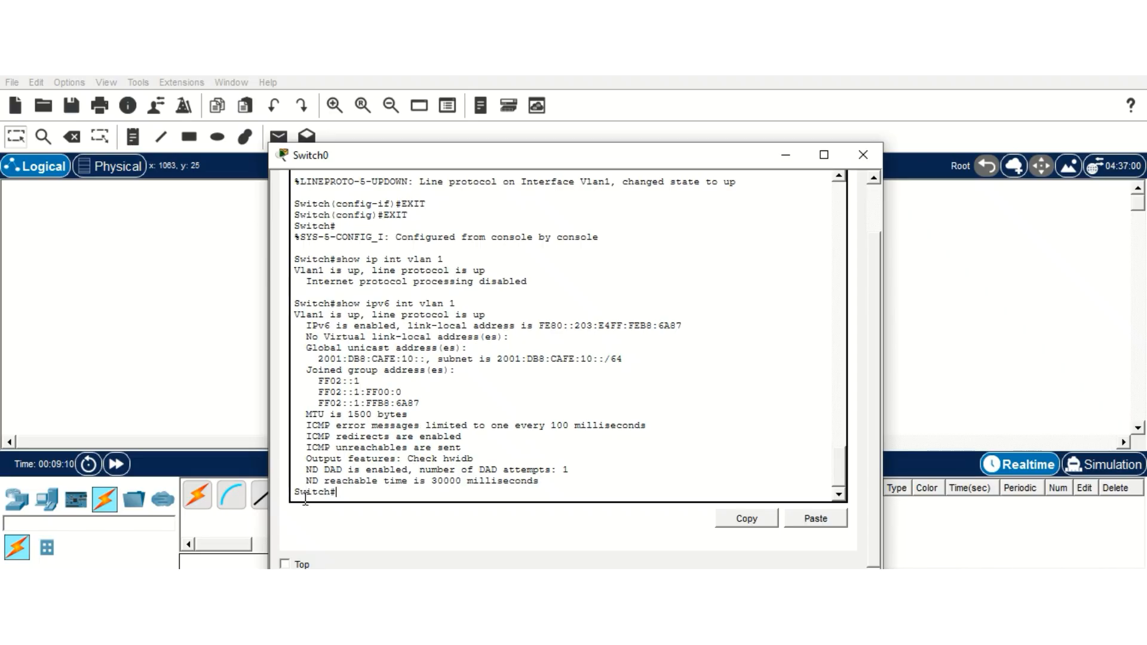
Step: Save Switch0's configuration with write memory, then set the switch console aside
text(write memory)
key(Return)
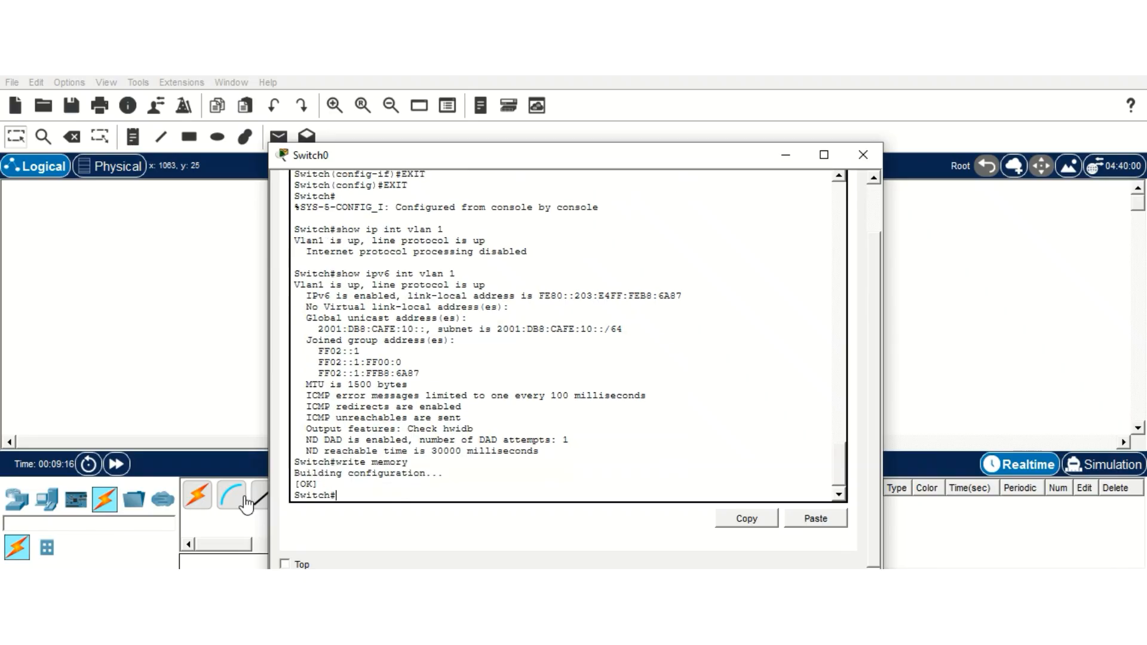
key(Return)
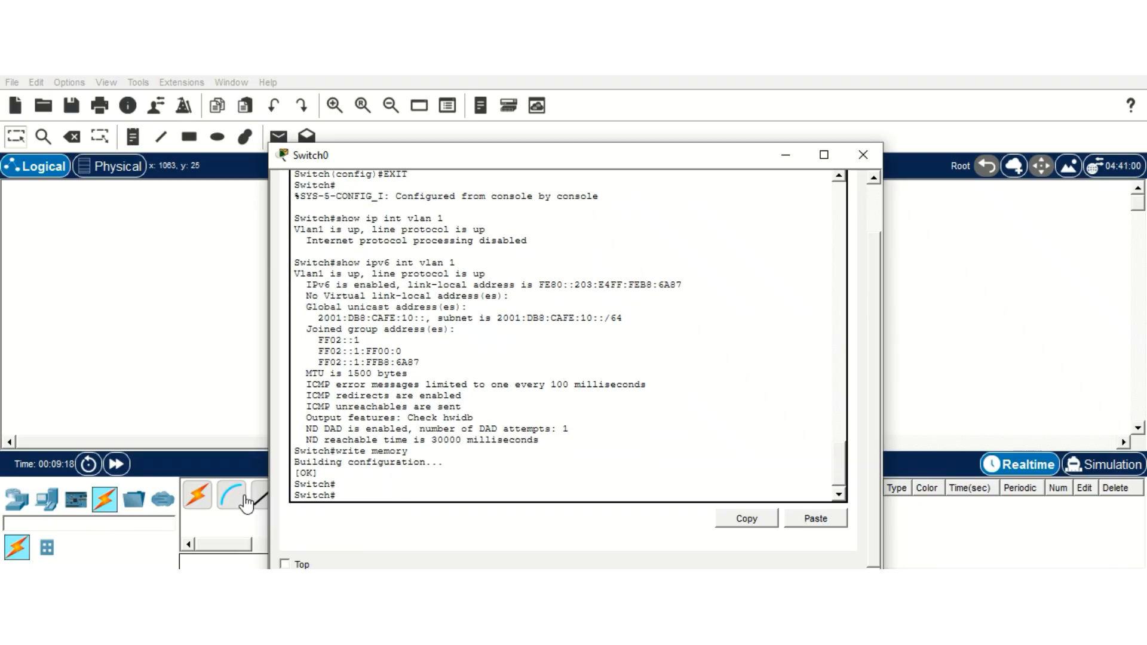
click(195, 374)
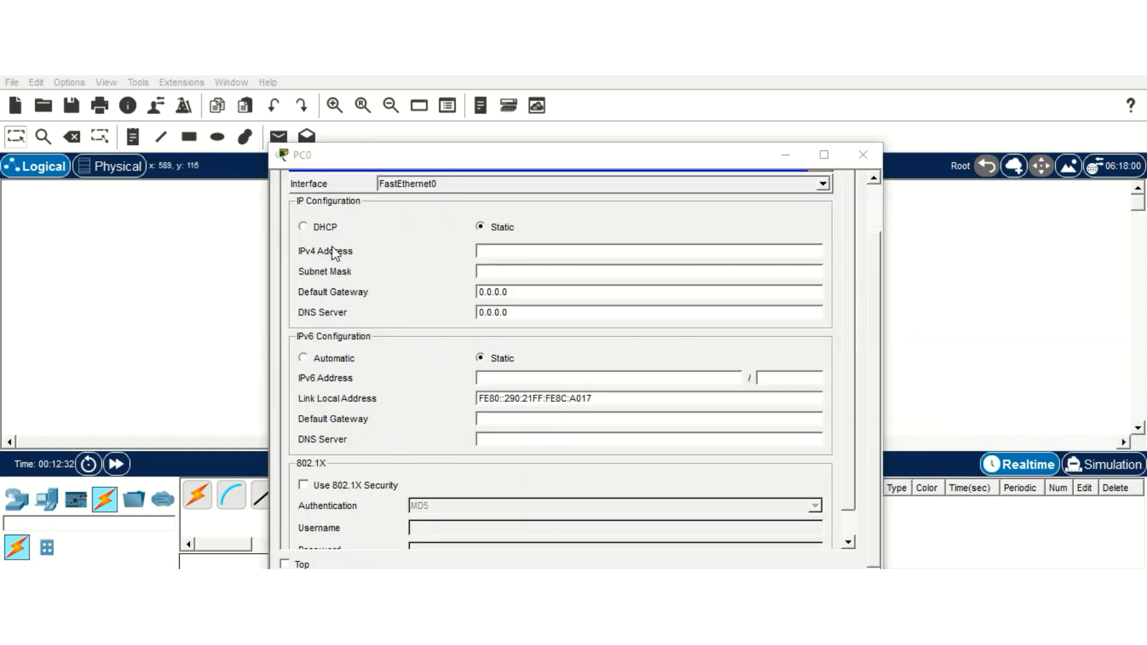
Step: Give PC0 the static IPv6 address 2001:DB8:CAFE:10:: by pasting the prefix and appending ::
click(499, 380)
right_click(499, 380)
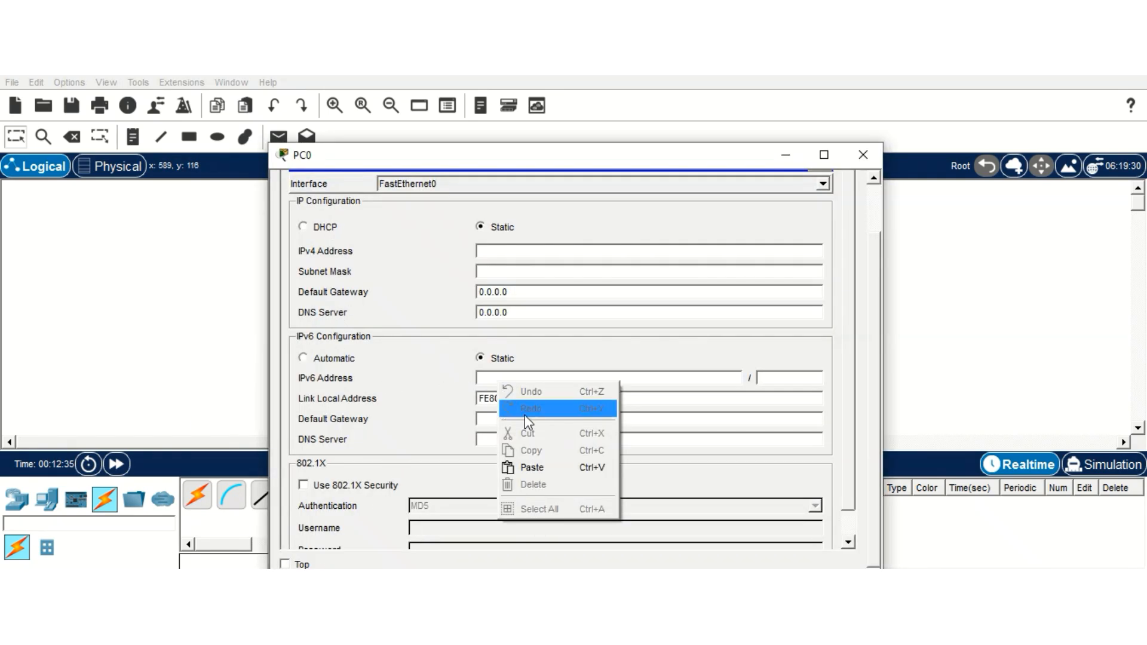
click(527, 463)
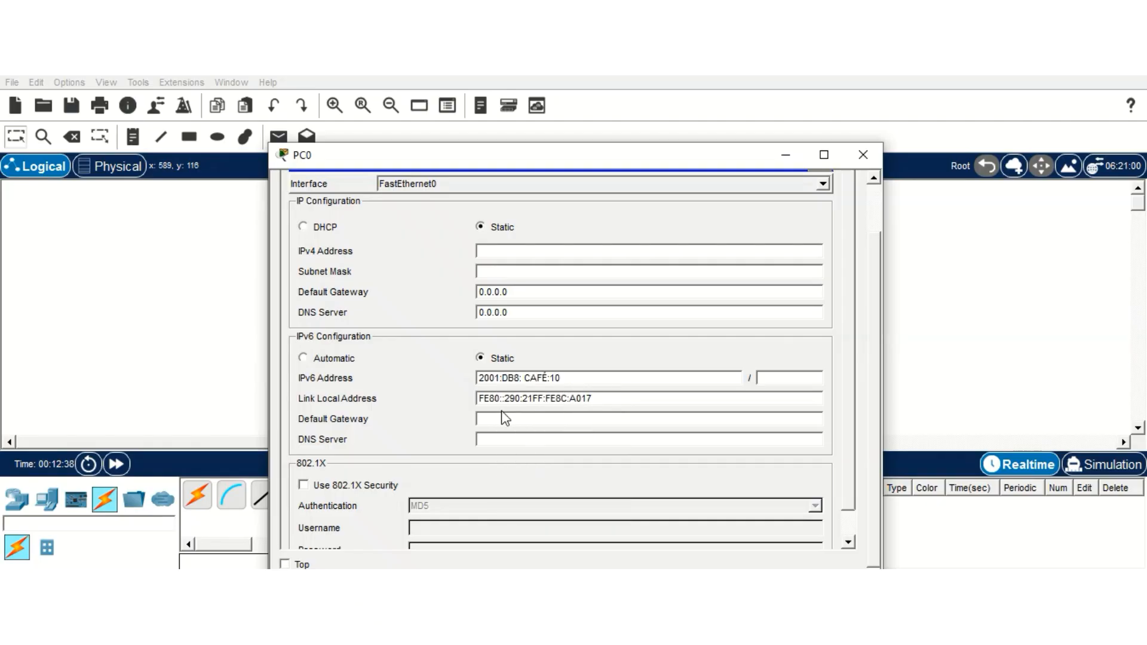
text(::)
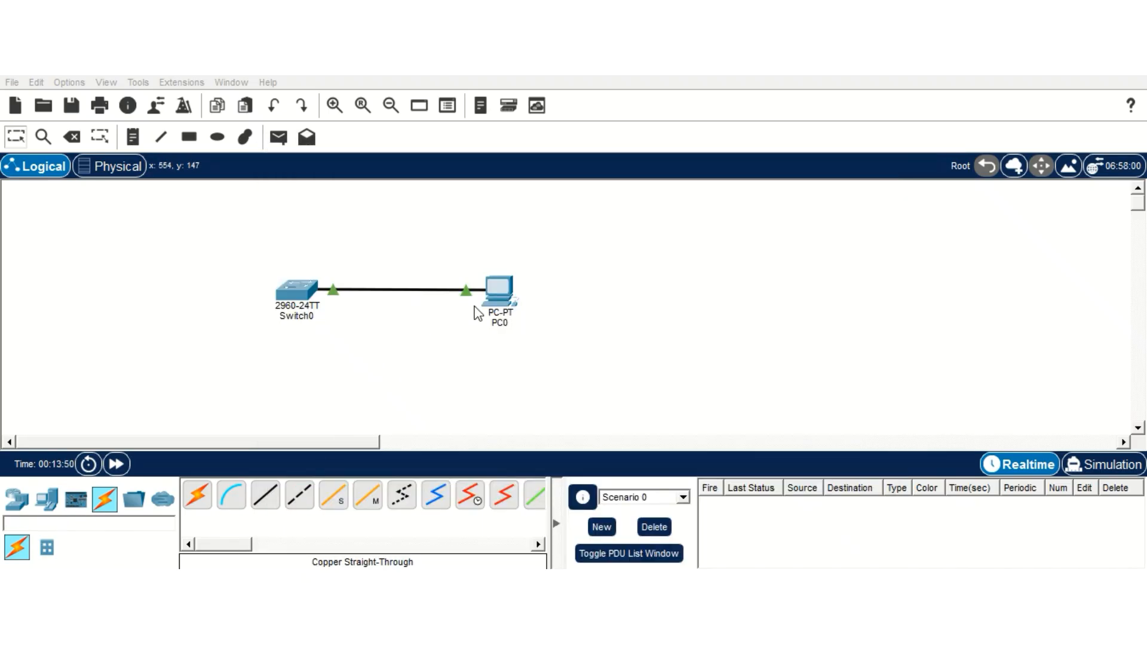
Step: Ping the IPv6 loopback ::1 from PC0's command prompt and confirm 4 of 4 replies
click(496, 293)
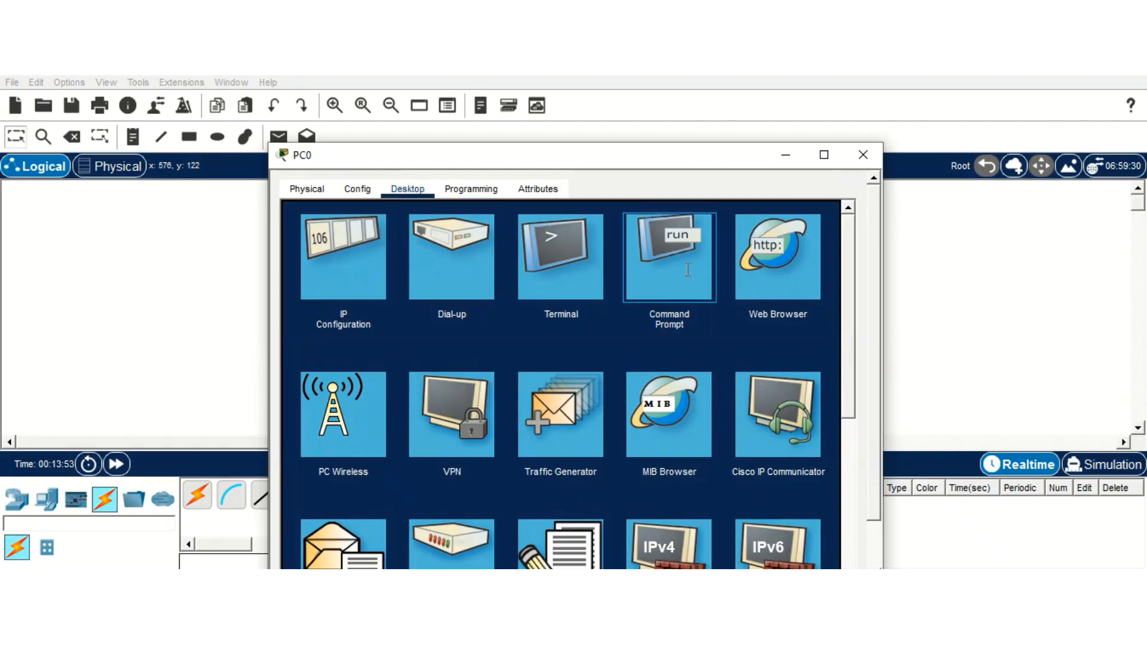
click(688, 270)
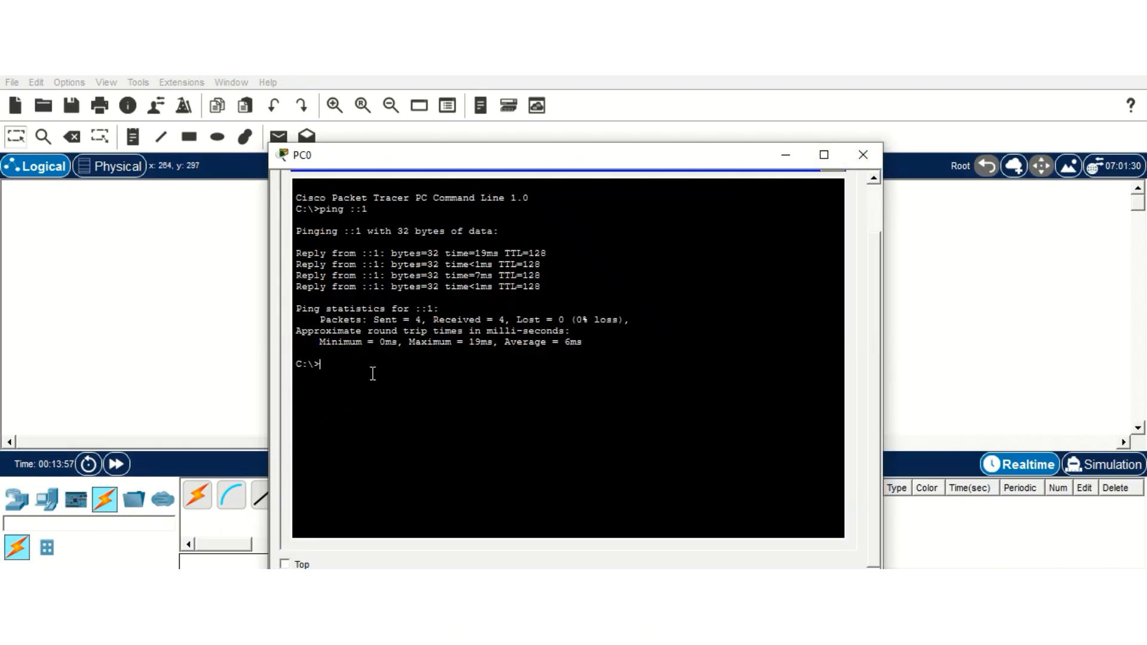
text(ping ::1)
key(Return)
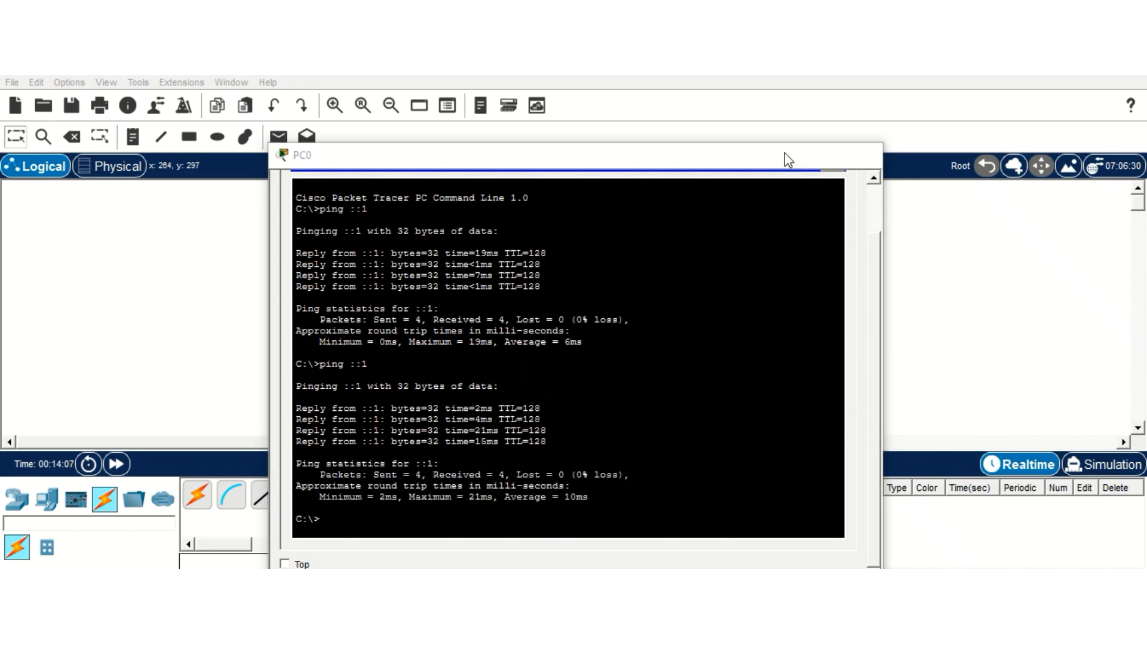
click(785, 155)
Step: In Switch0's console, ping the IPv6 loopback, then ping 2001:DB8:CAFE:10::1
click(294, 292)
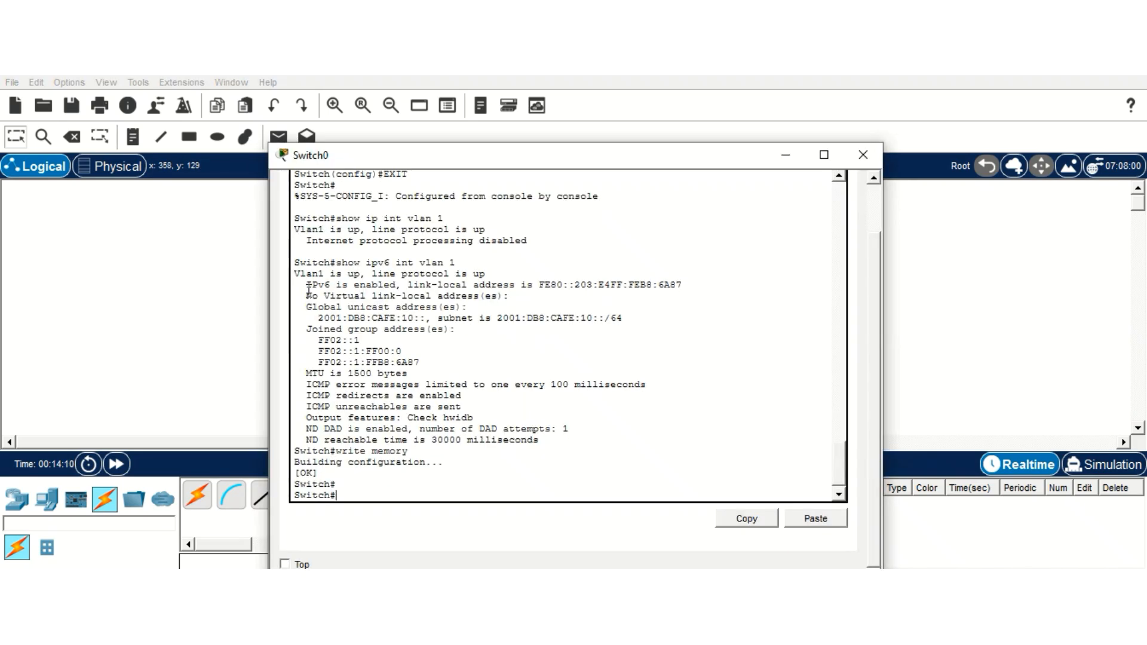
click(368, 437)
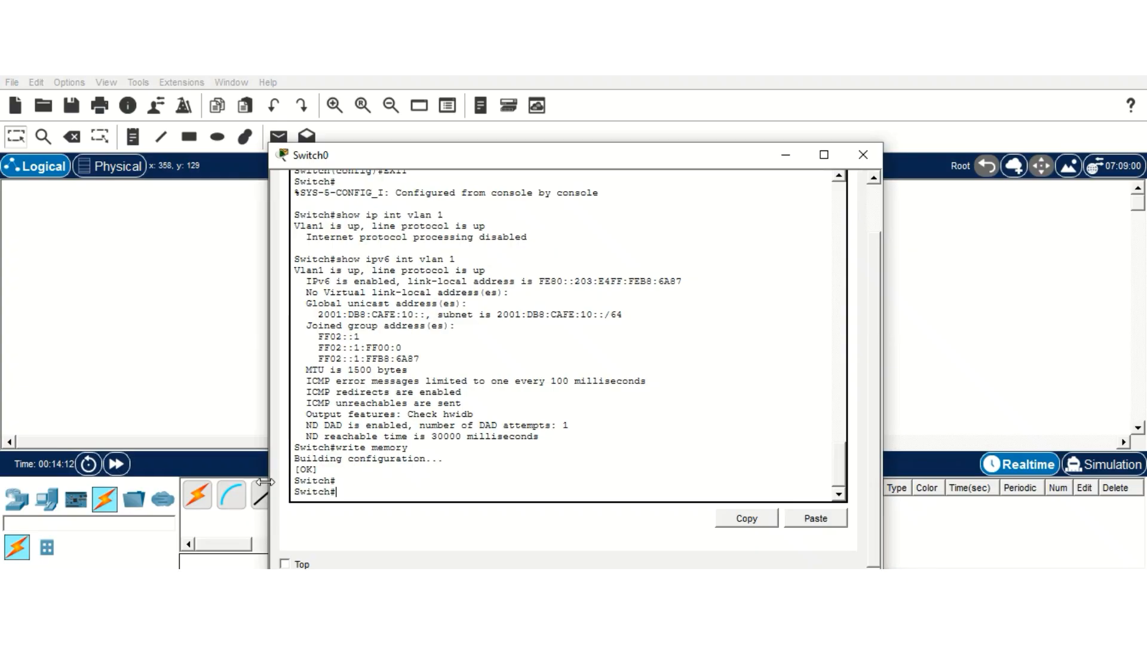
text(ping ::1)
key(Return)
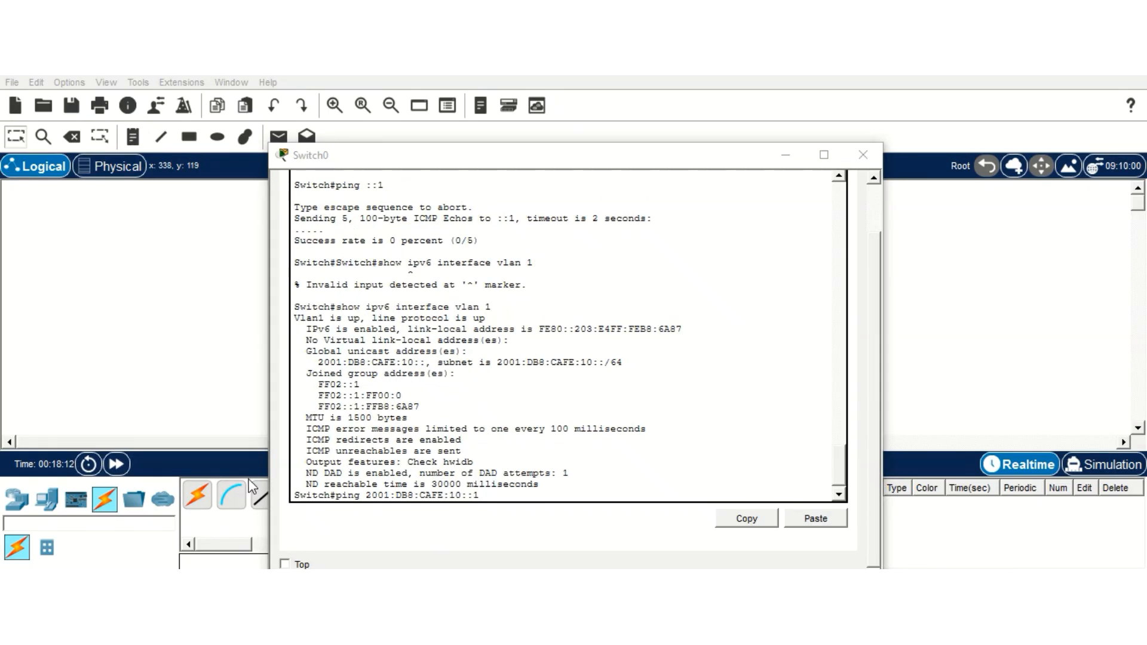
click(494, 494)
key(Return)
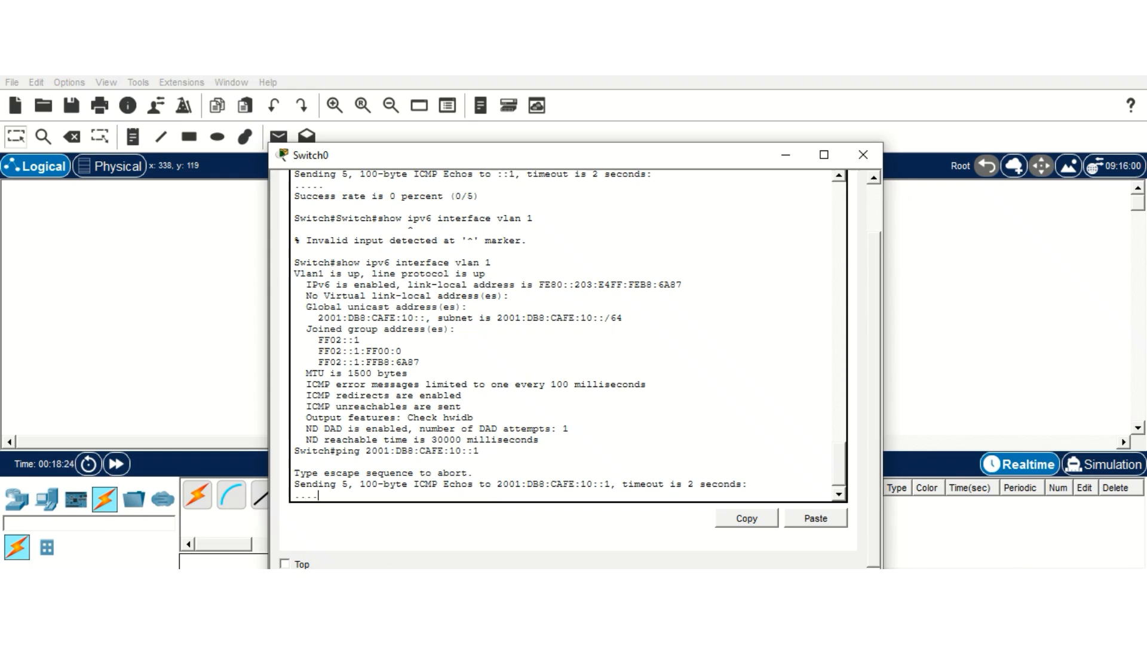
key(alt+Tab)
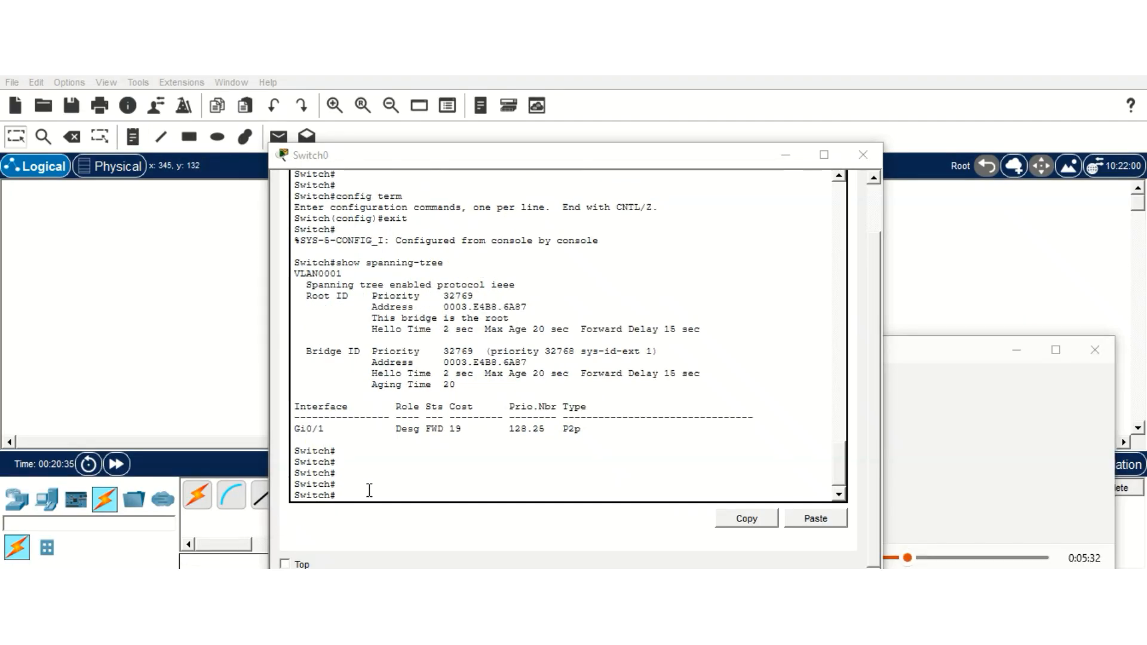
Step: Run show spanning-tree and show spanning-tree vlan 1 on Switch0
click(351, 495)
text(sh)
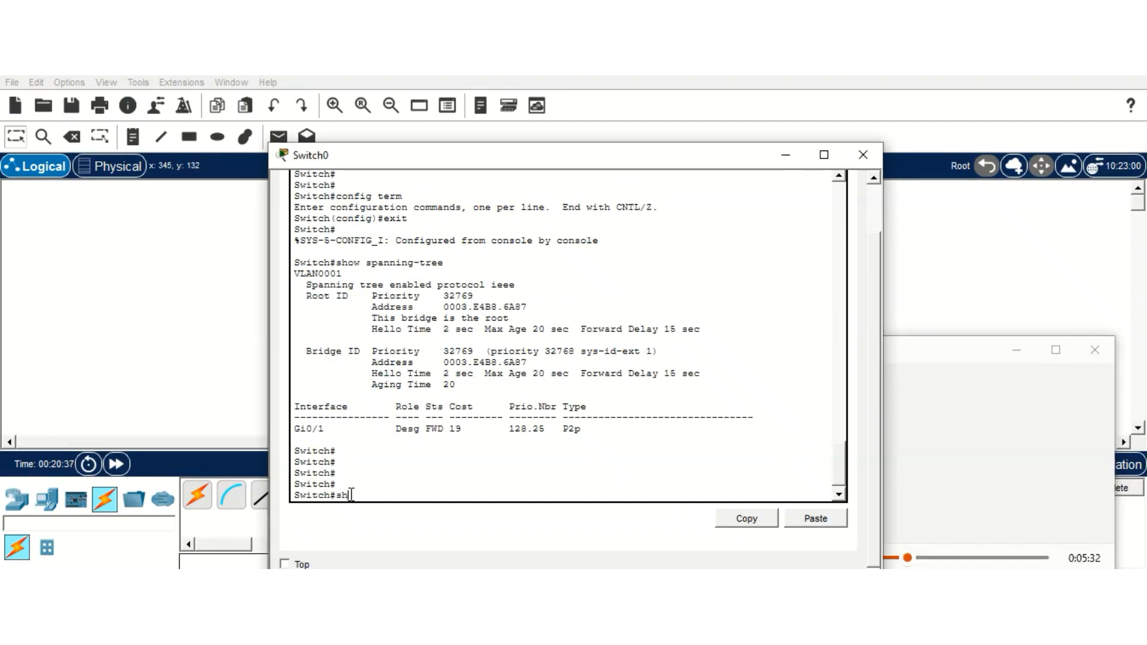
text(ow spanning-tree)
key(Return)
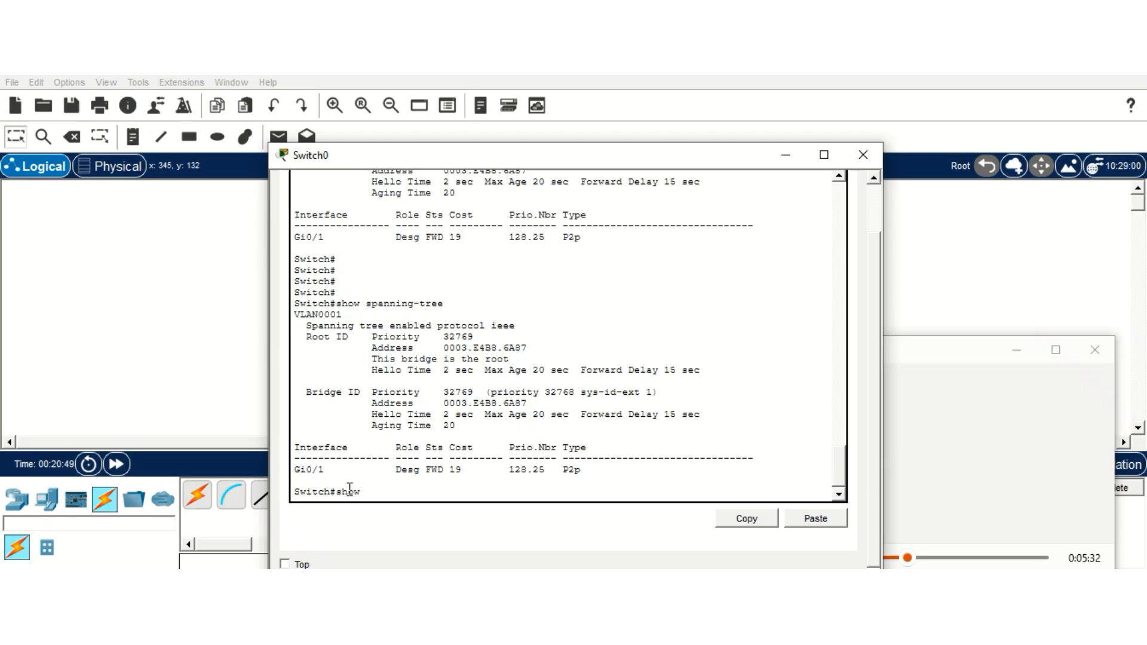
text(show spanning- tree vlan 1)
key(Return)
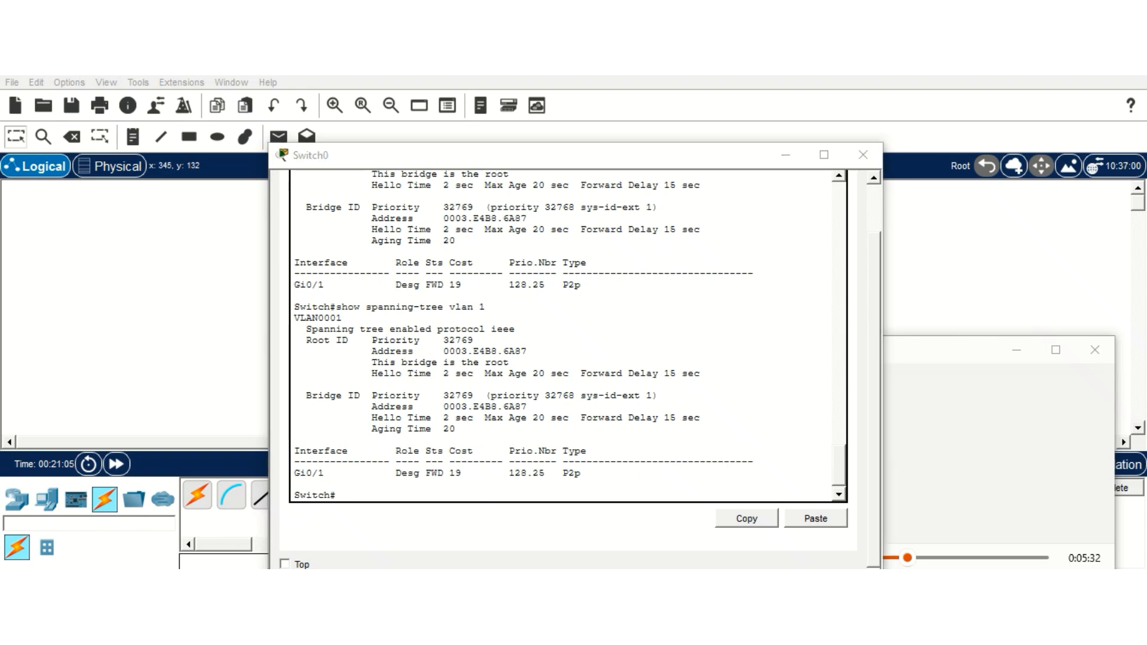
click(358, 490)
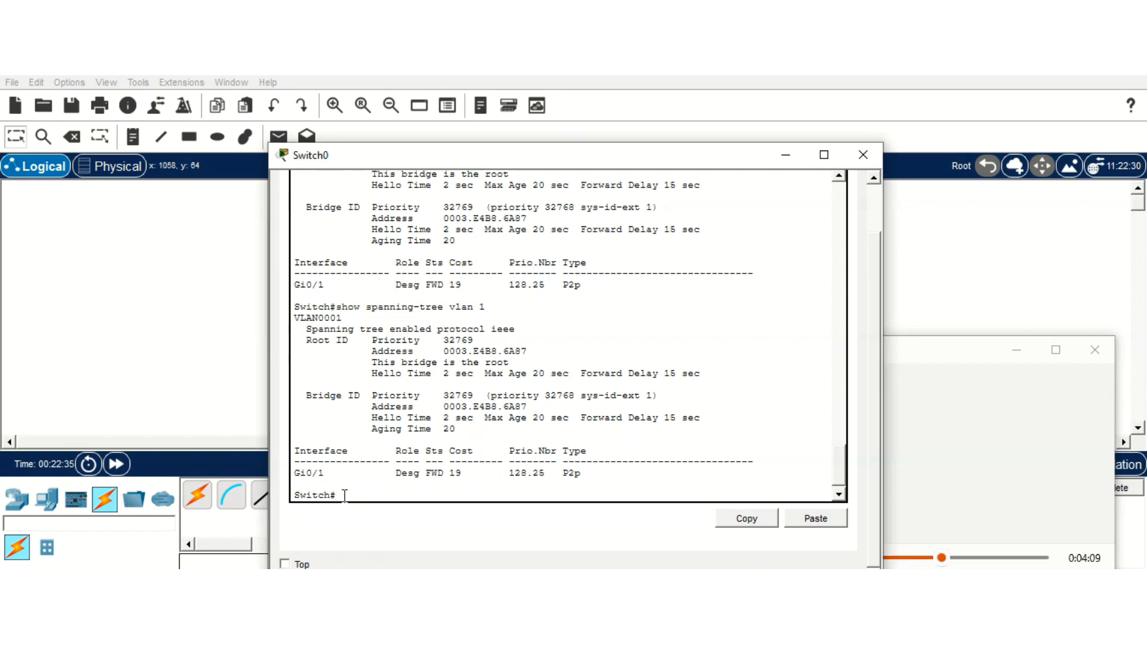
Step: In global configuration mode, set Switch0's enable secret password, then exit to privileged mode
key(Return)
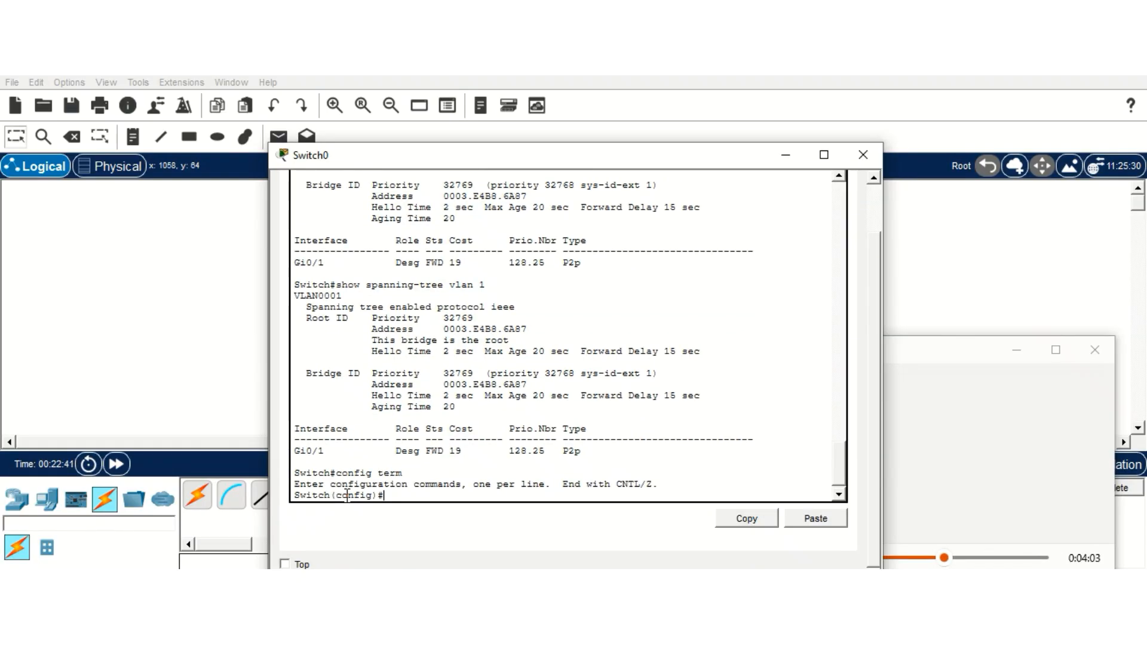
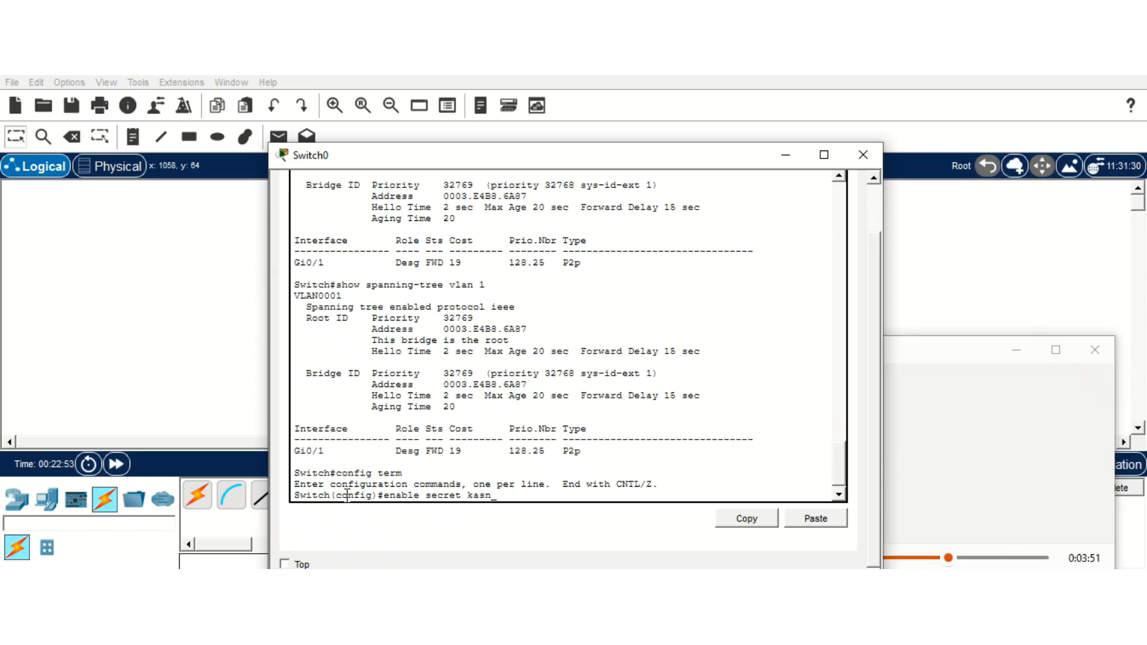
key(Return)
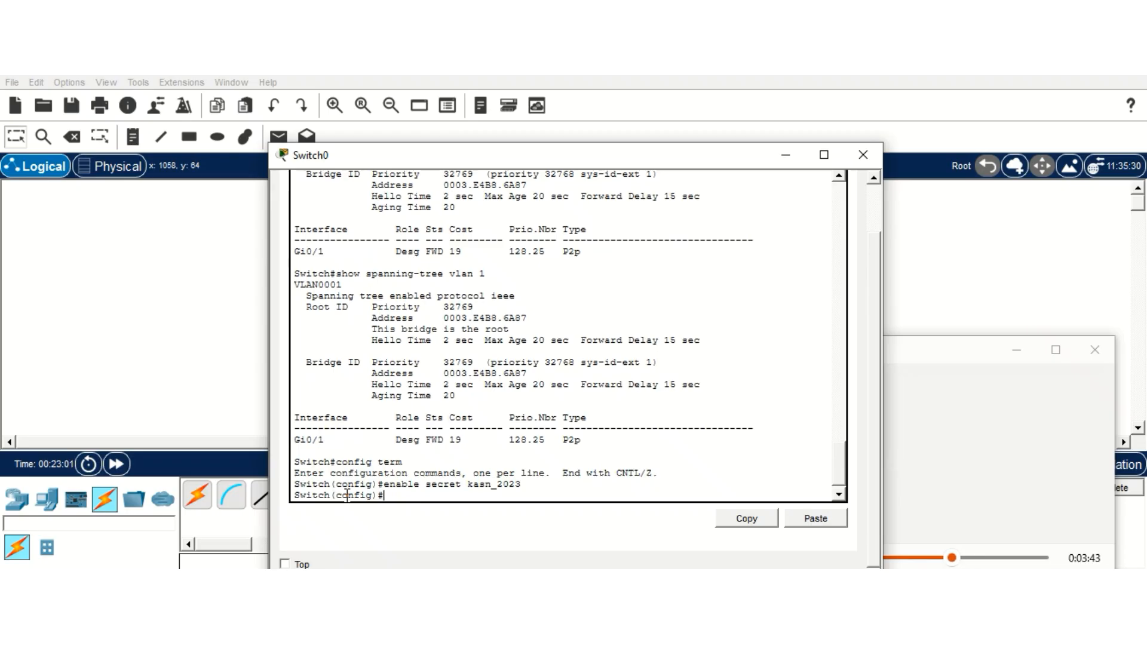
key(Return)
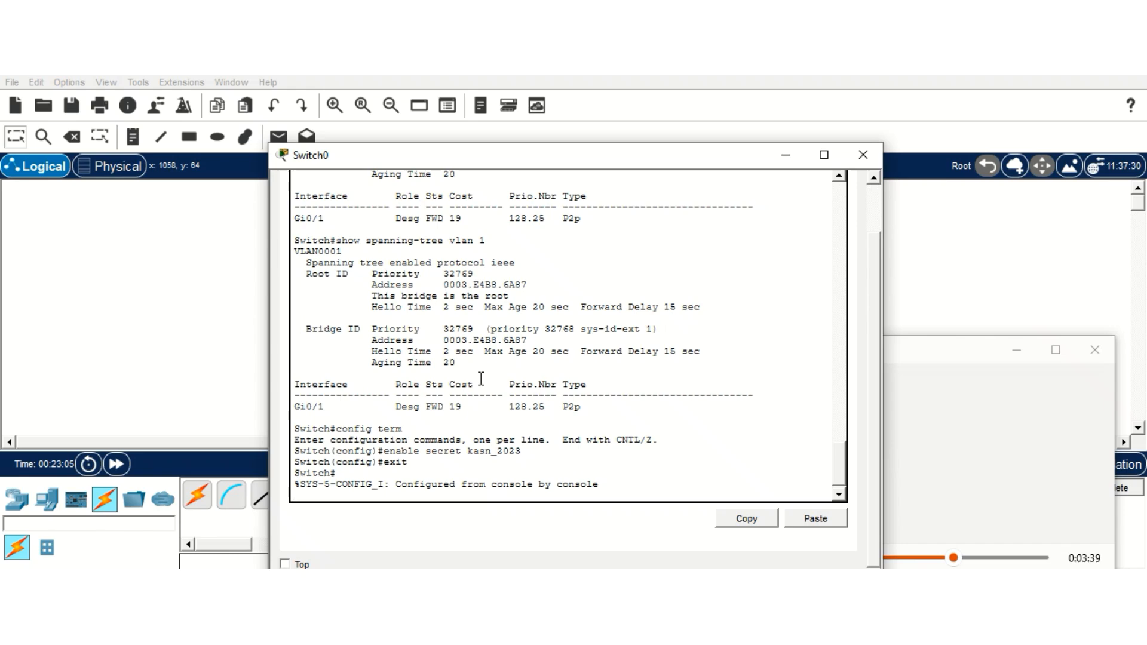
key(Return)
Step: Show Switch0's running configuration and highlight the type-5 enable secret line
text(show-)
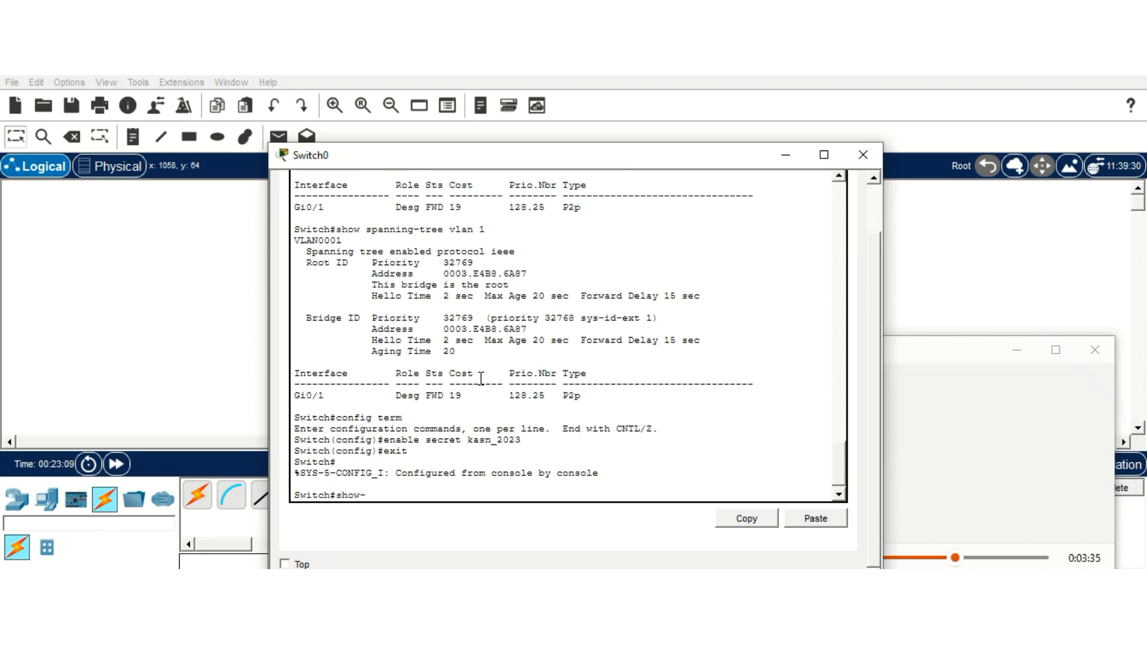
text(ri)
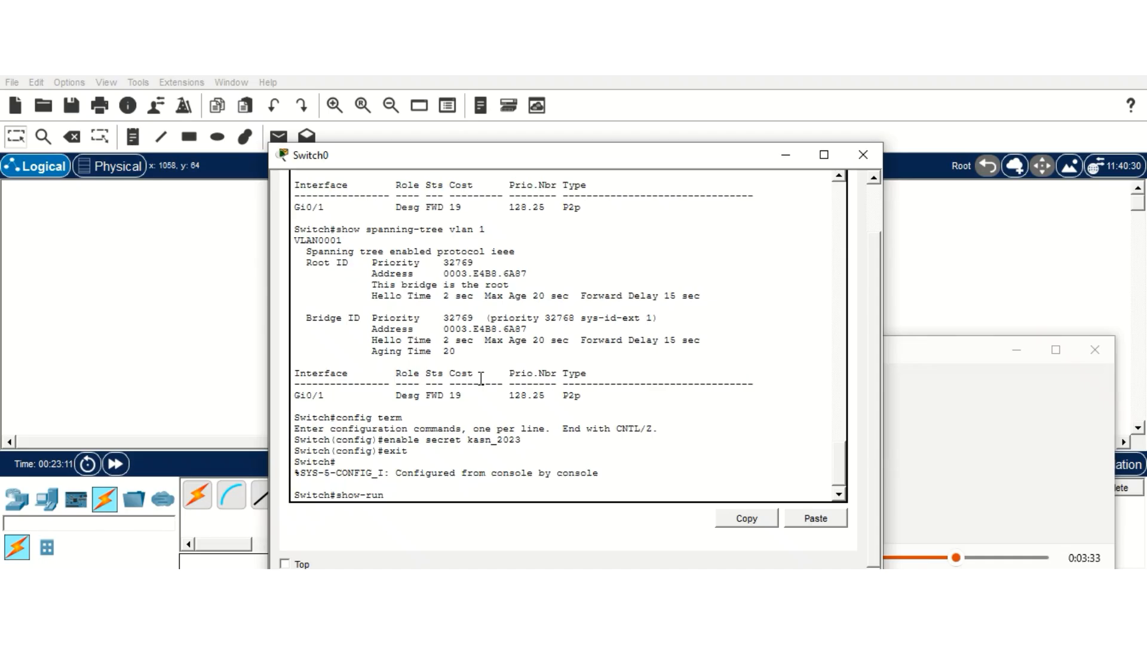
text(nning)
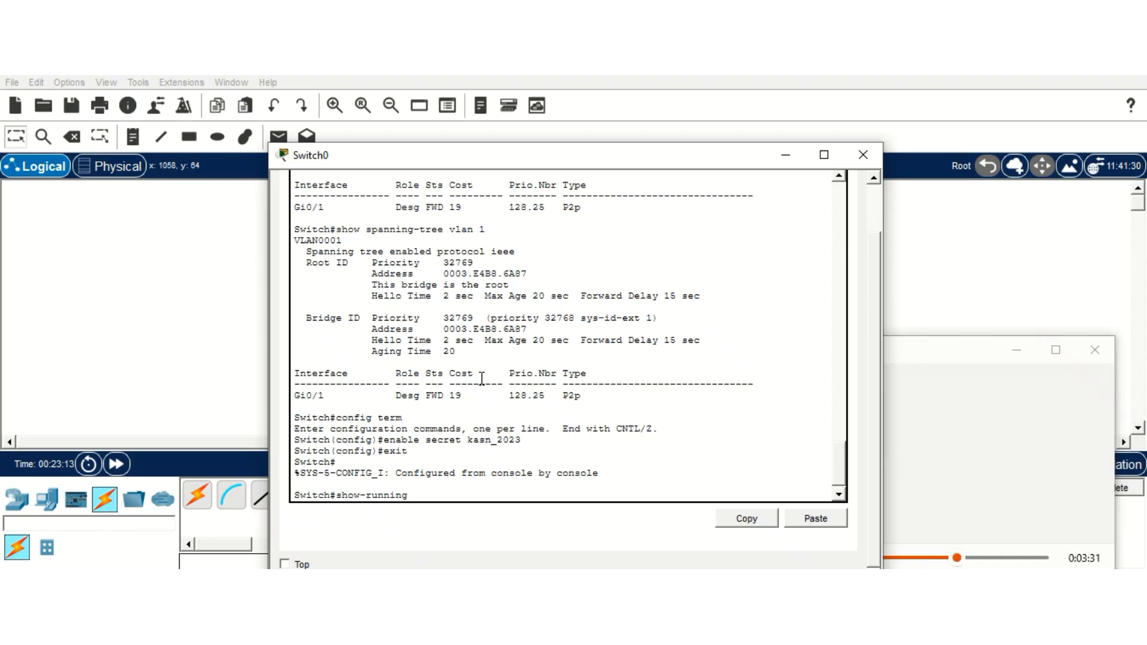
text( confi)
key(BackSpace)
key(BackSpace)
key(BackSpace)
key(BackSpace)
key(BackSpace)
key(BackSpace)
key(BackSpace)
key(BackSpace)
key(BackSpace)
key(BackSpace)
key(BackSpace)
key(BackSpace)
text(run)
key(Return)
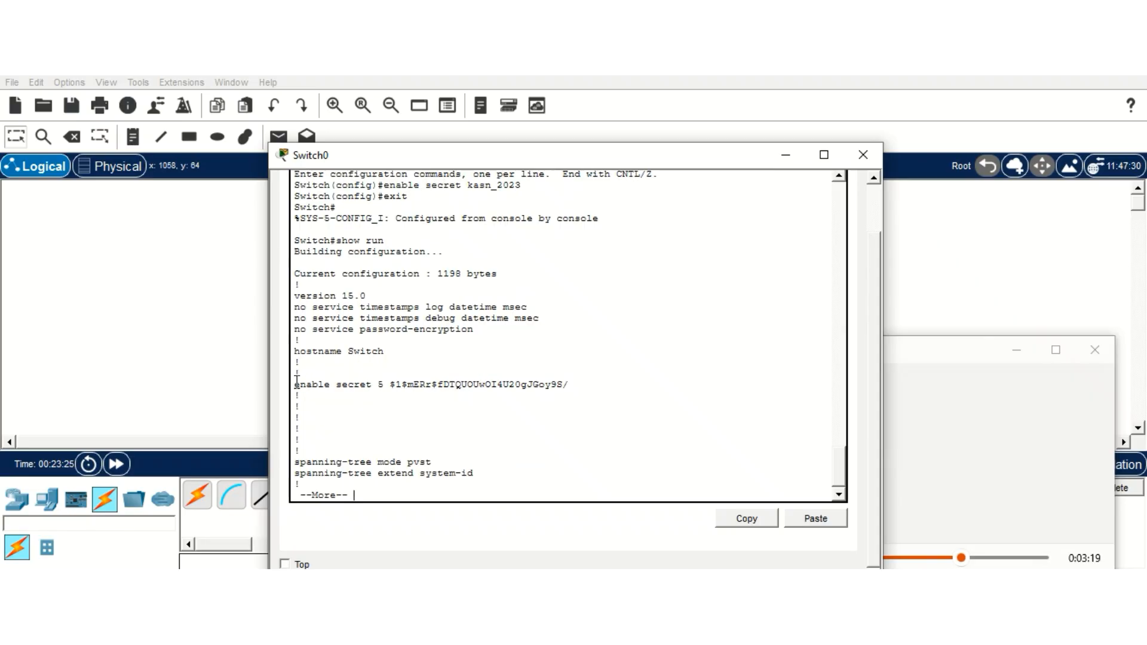
drag(297, 382, 563, 402)
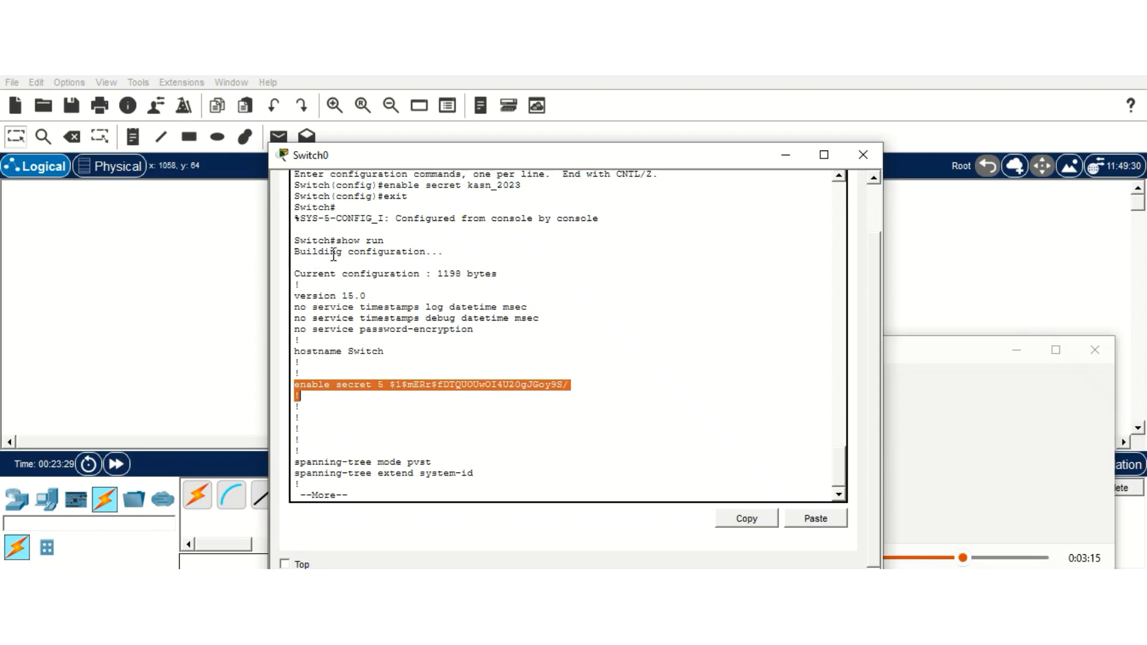
click(379, 435)
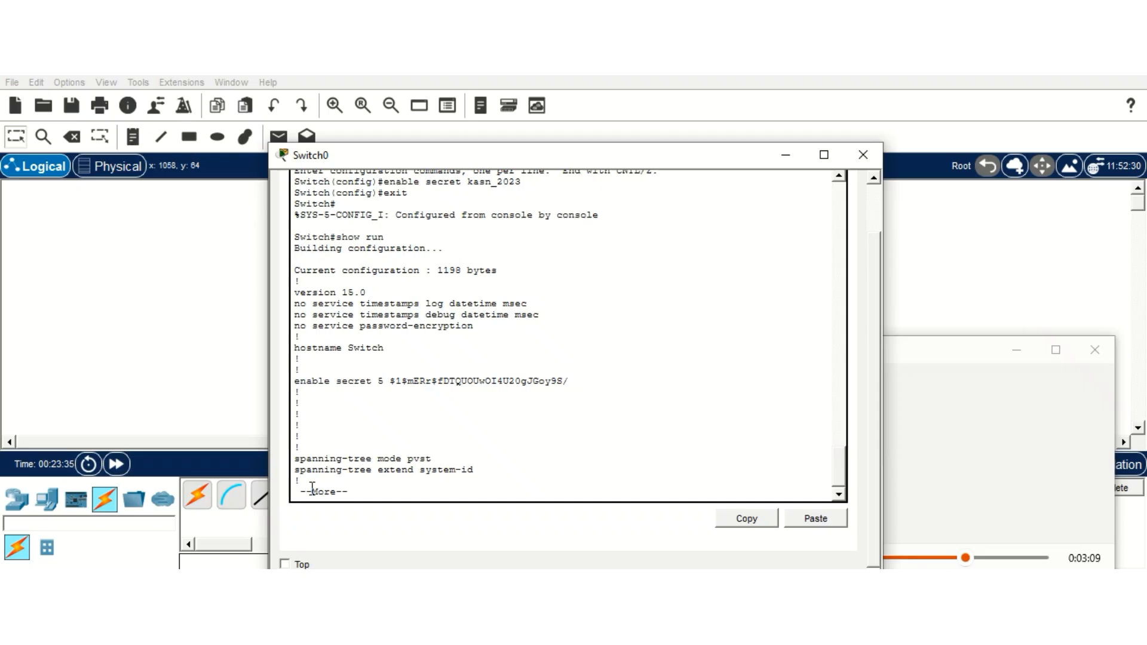
click(210, 338)
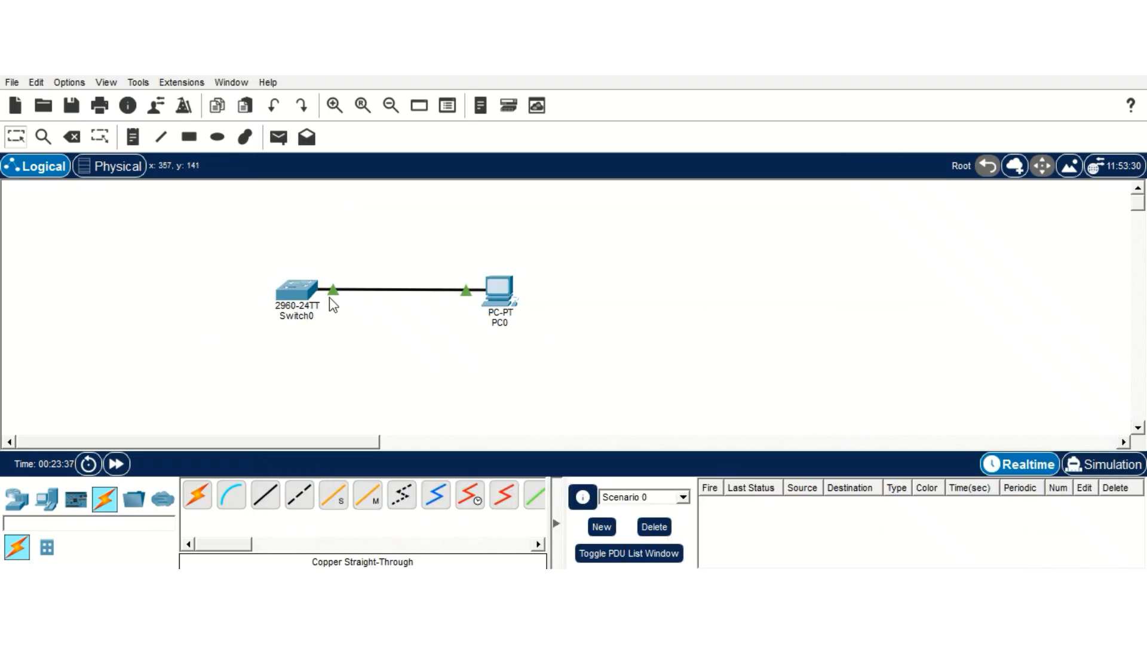
Step: Check PC0's prompt, then reopen Switch0's console and advance the running-config listing
click(505, 299)
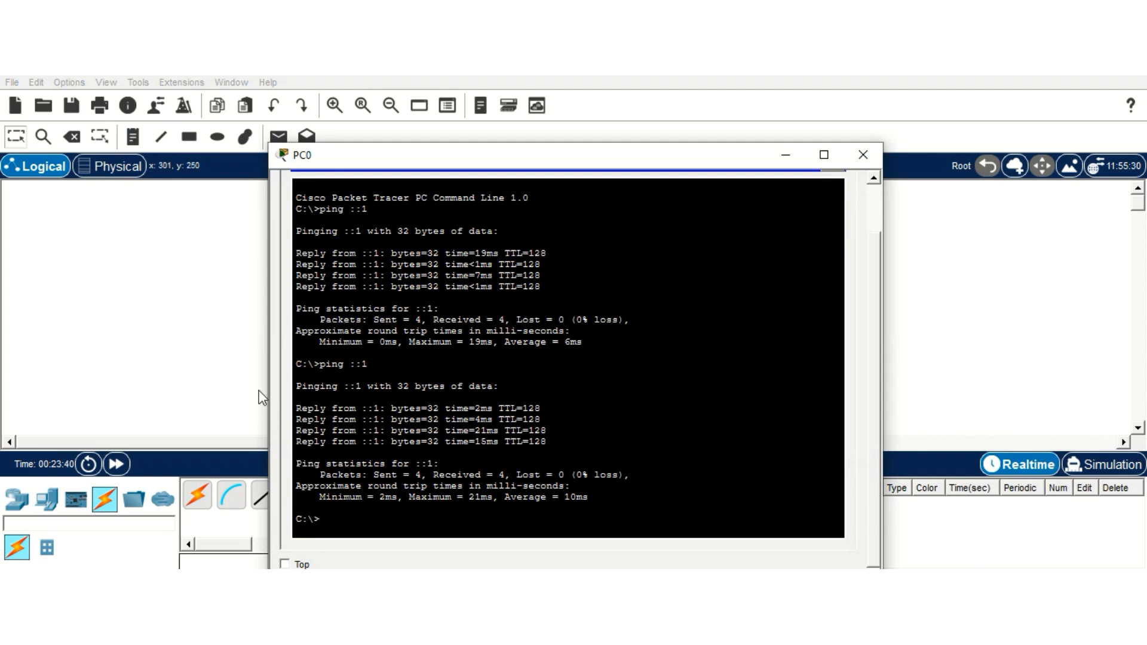
click(242, 336)
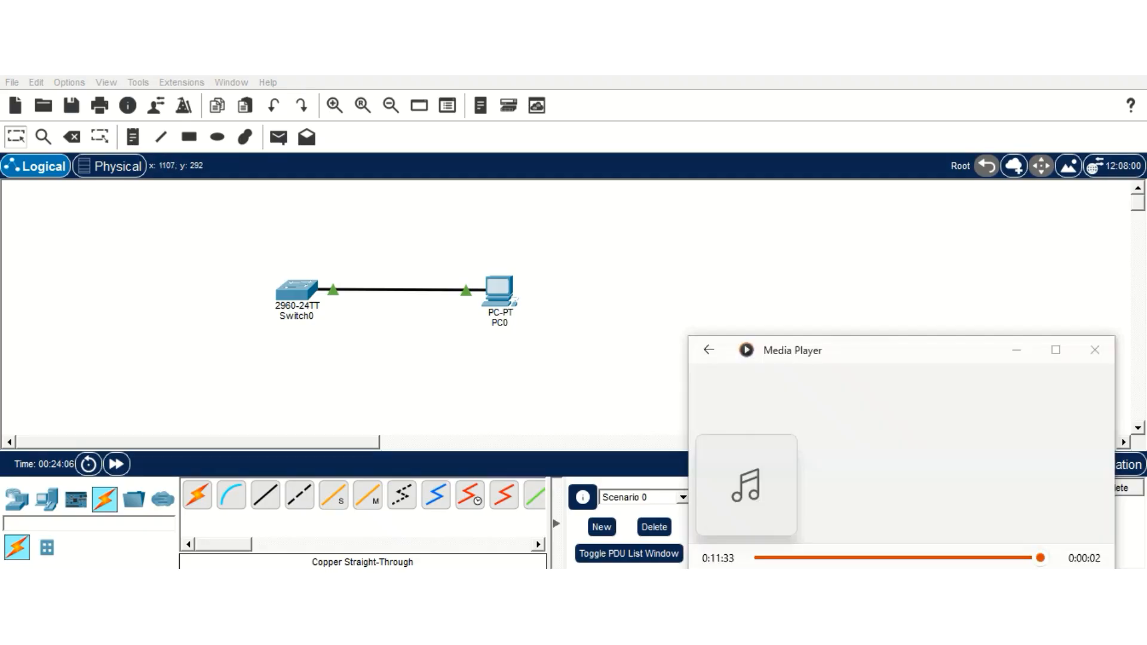
click(299, 298)
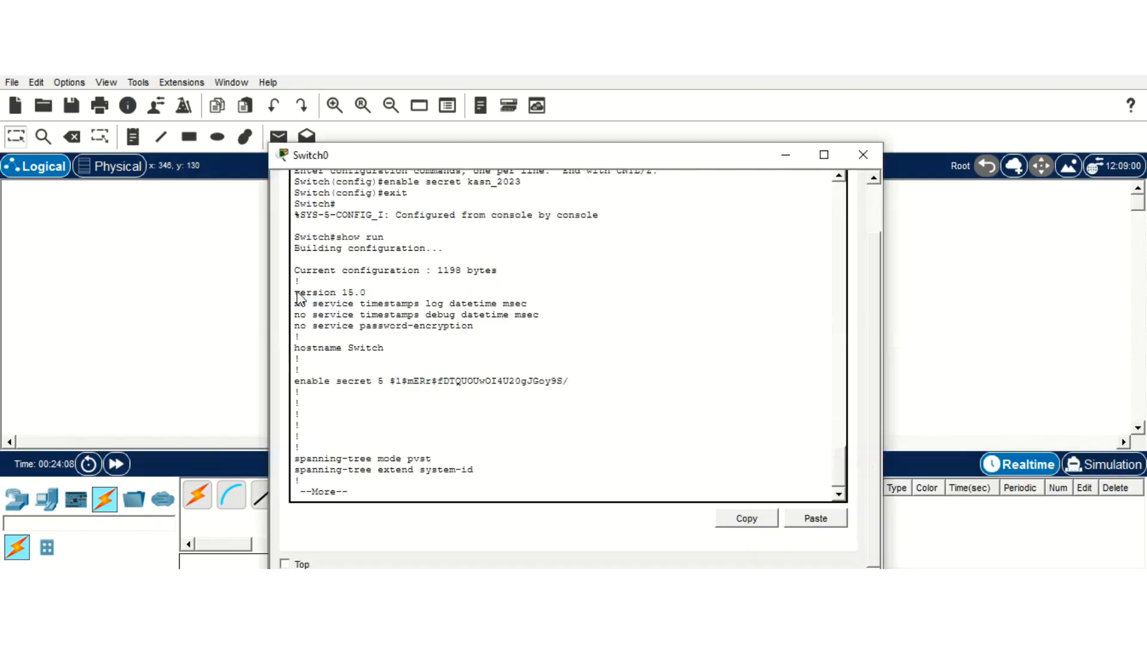
click(361, 494)
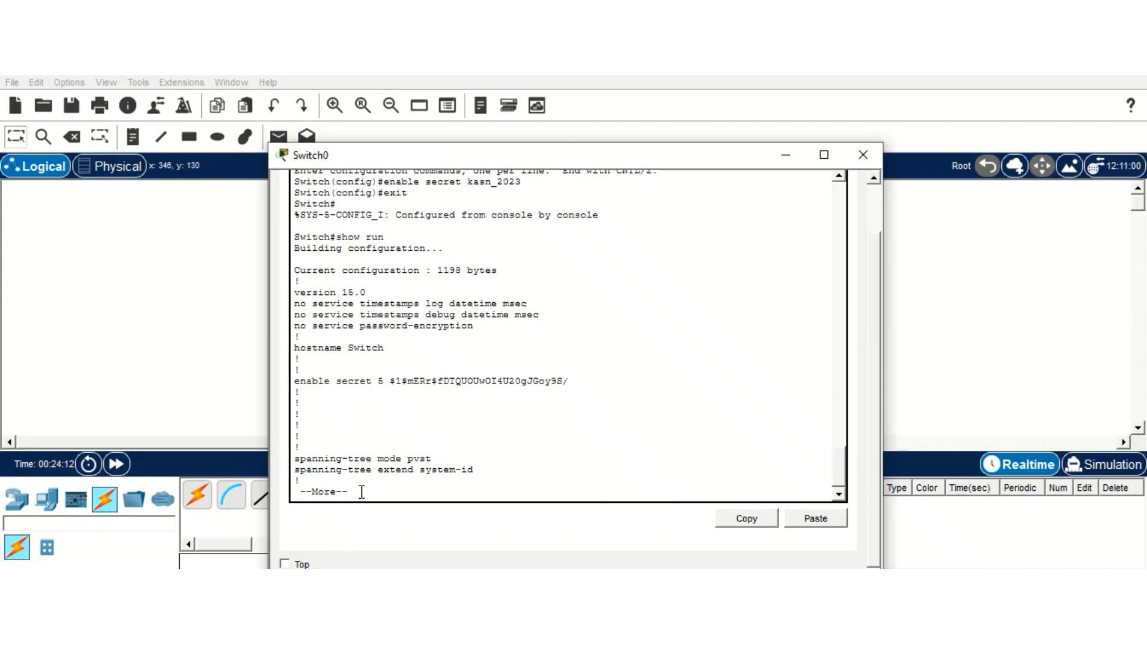
key(Return)
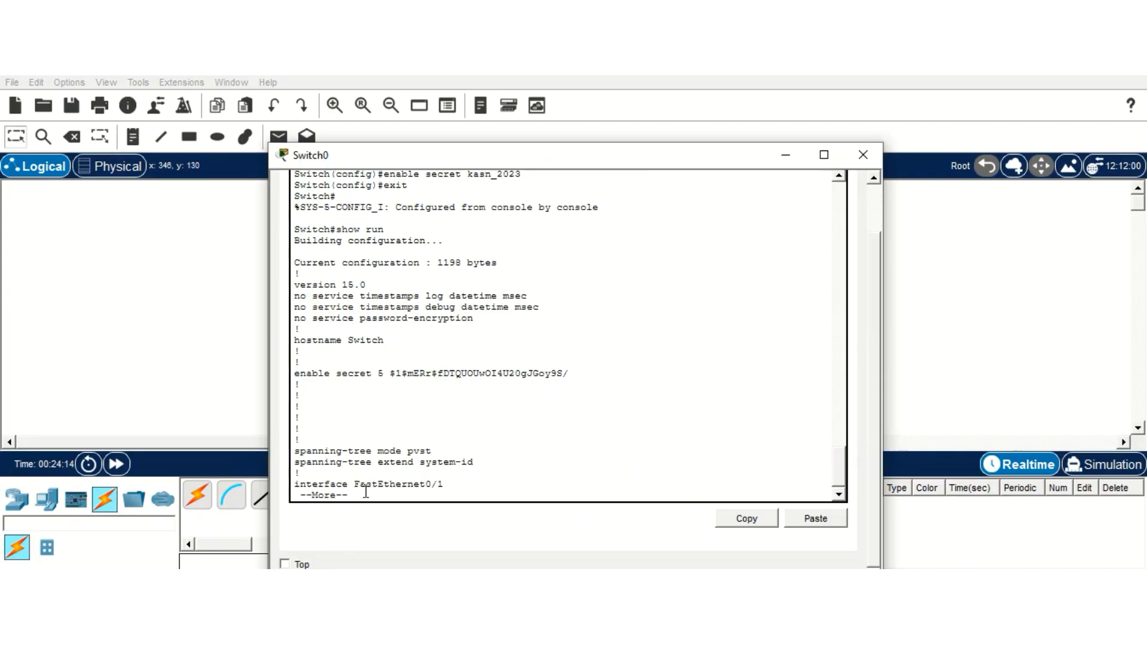
Step: Stop the config listing and run show int vlan 1 on Switch0
key(q)
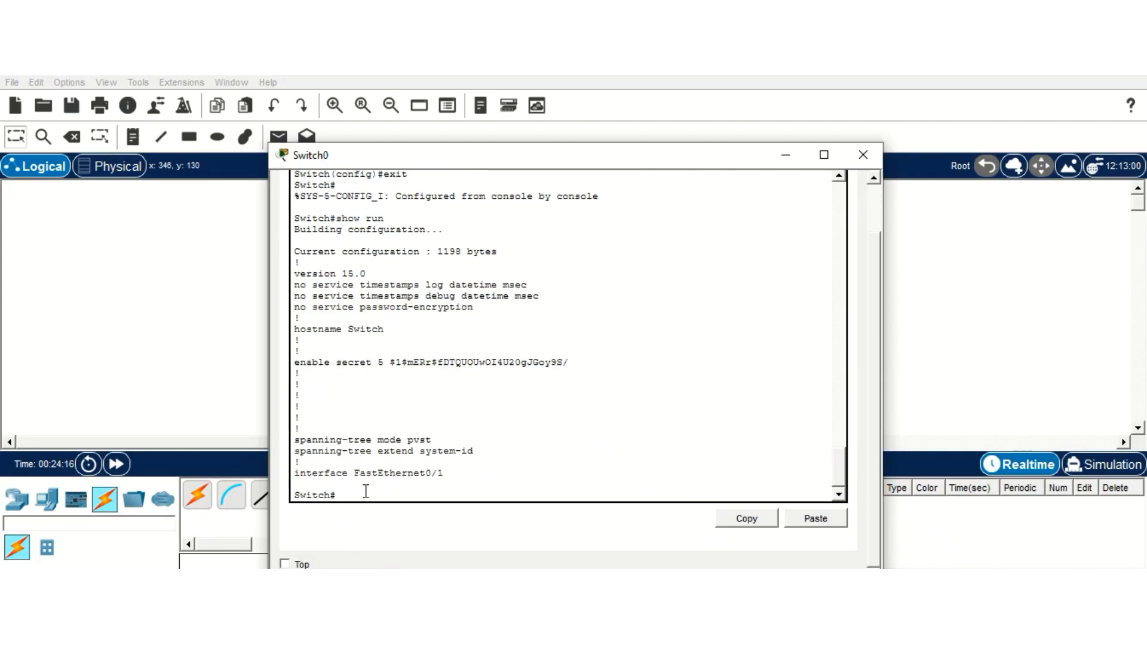
text(show runnig)
key(BackSpace)
key(BackSpace)
key(BackSpace)
key(BackSpace)
key(BackSpace)
text(int vlan)
key(Return)
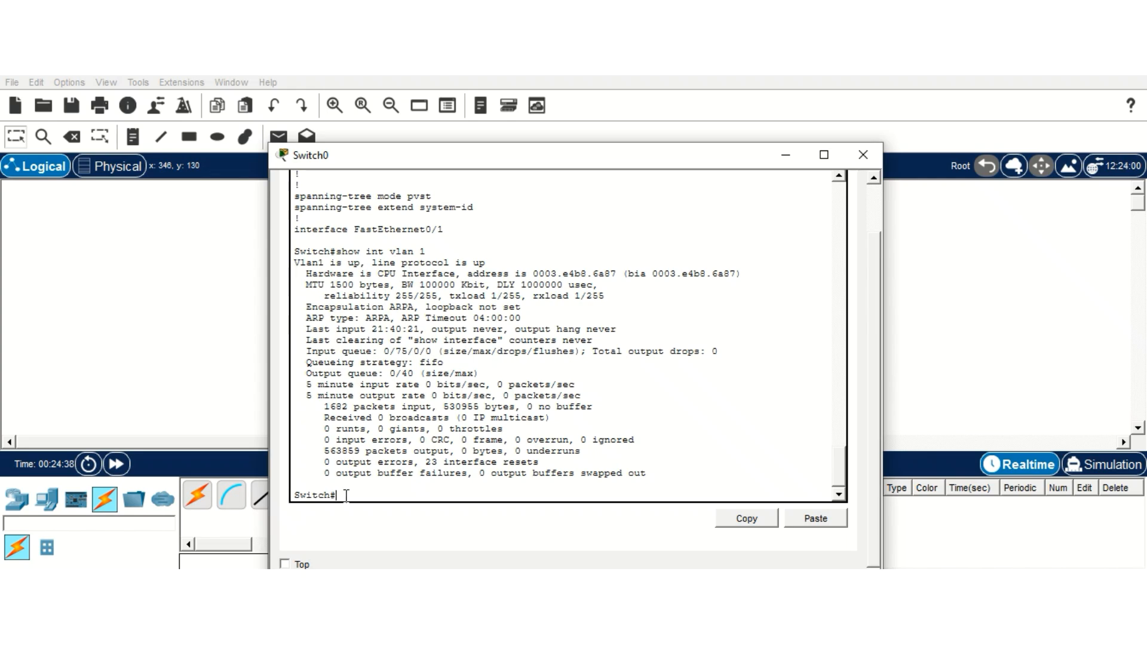
Step: Run show ipv6 int vlan 1 to confirm VLAN 1 has 2001:DB8:CAFE:10::/64
text(w)
key(BackSpace)
text(ipv6 int vlan 1)
key(Return)
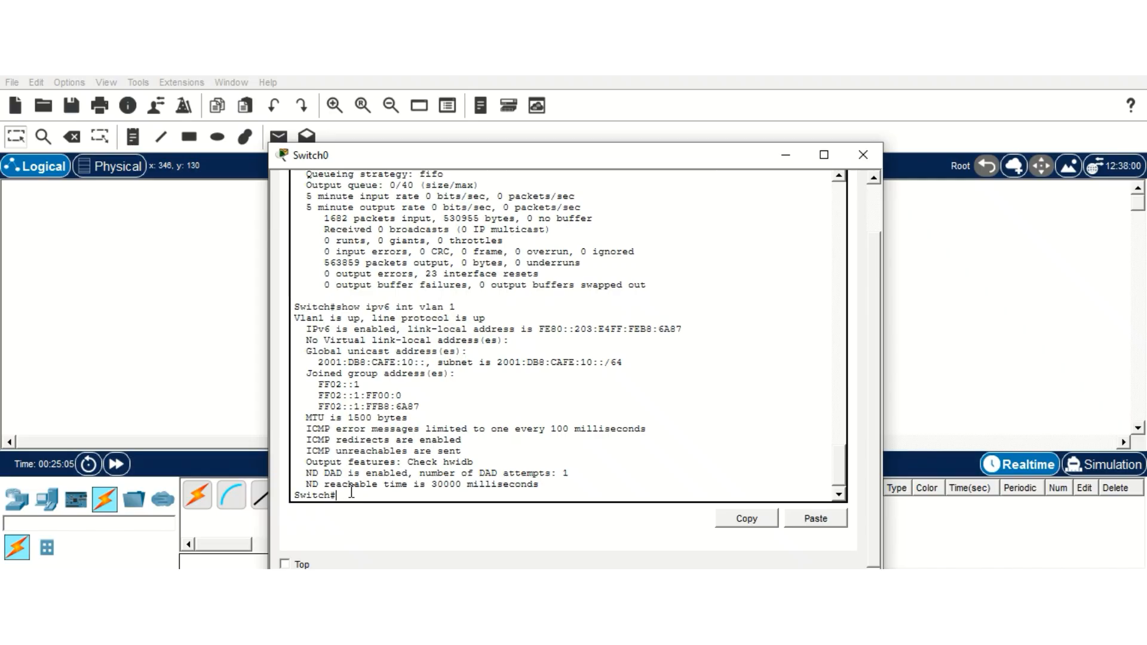
Step: Run show sdm prefer, after a mistyped attempt, to confirm the dual-ipv4-and-ipv6 default template
text(show sdp prefer)
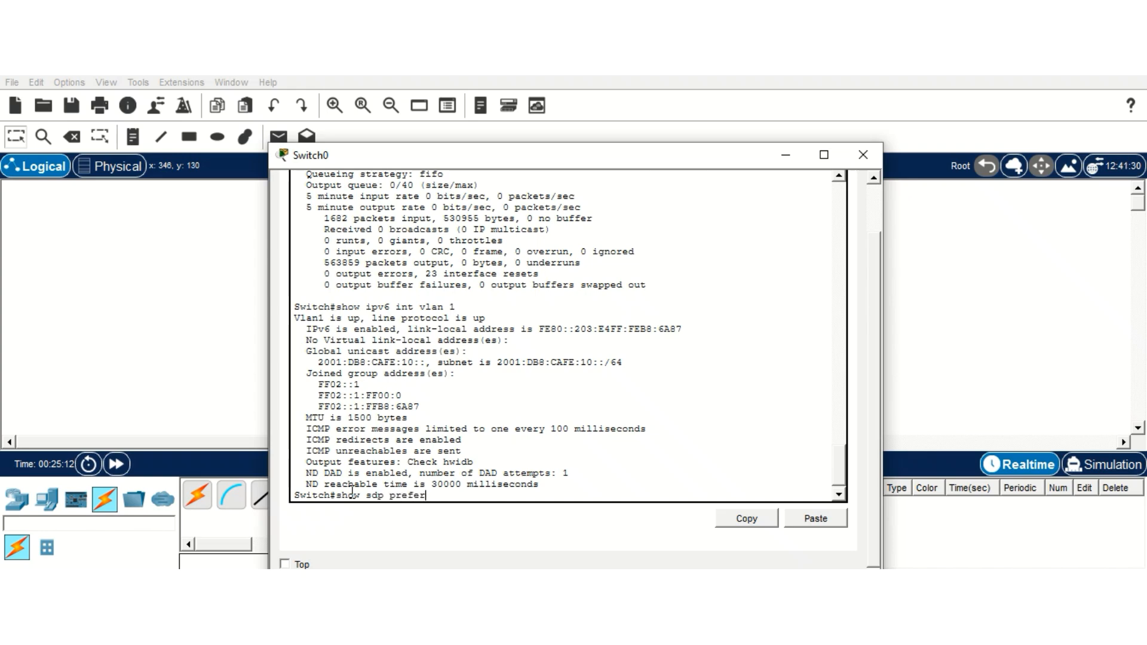
key(Return)
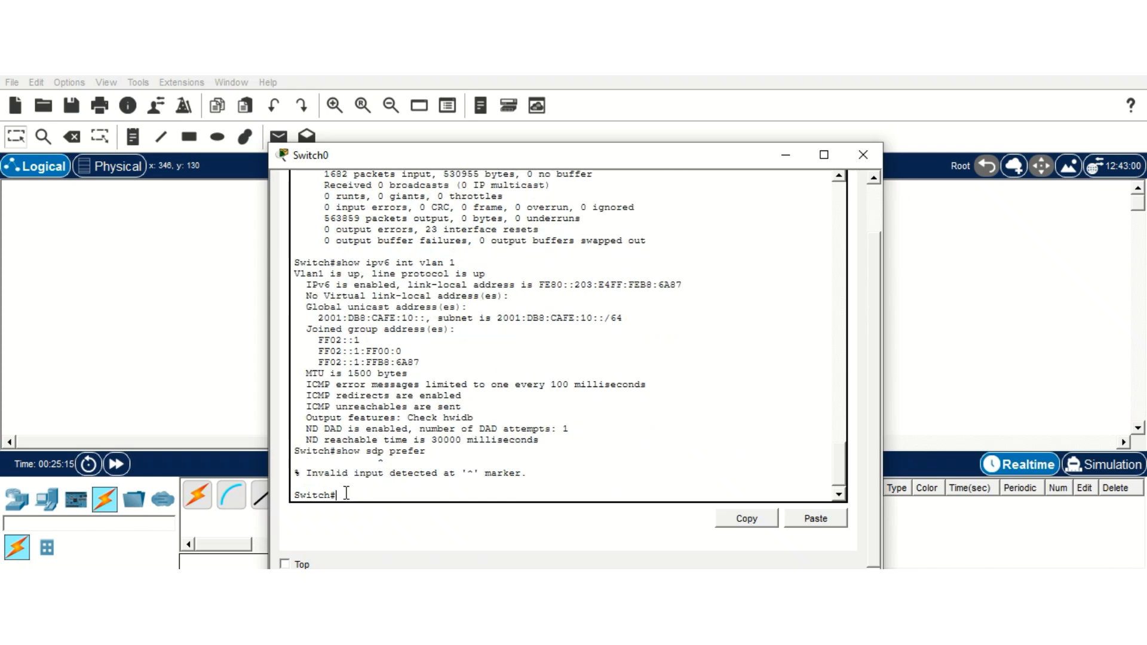
text(show sdm prefer)
key(Return)
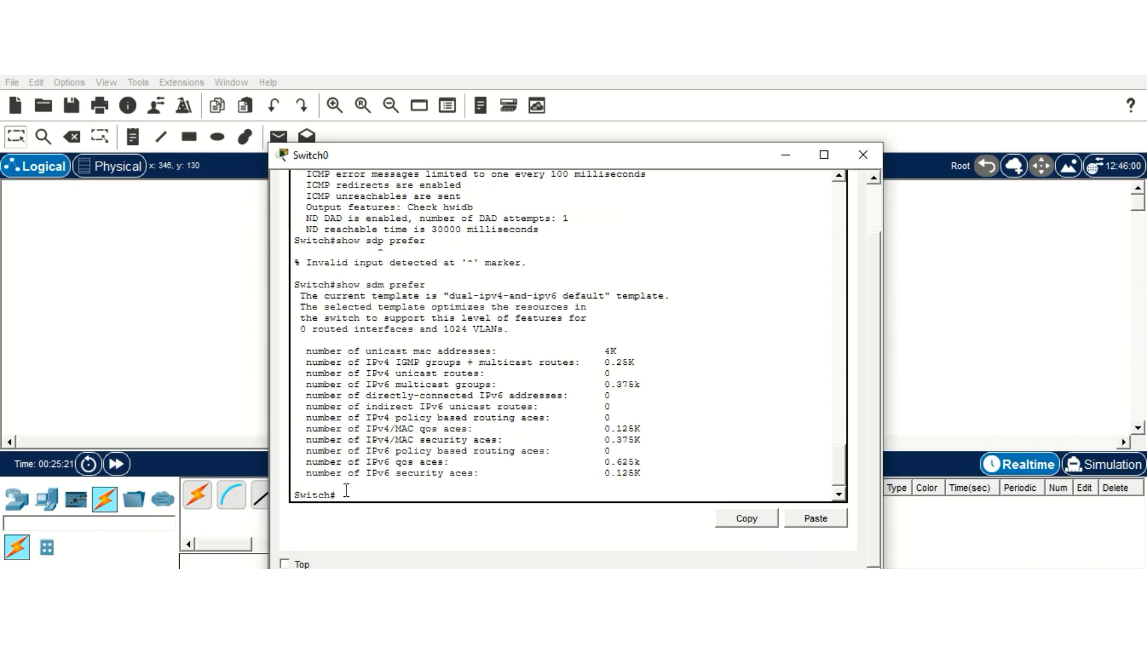